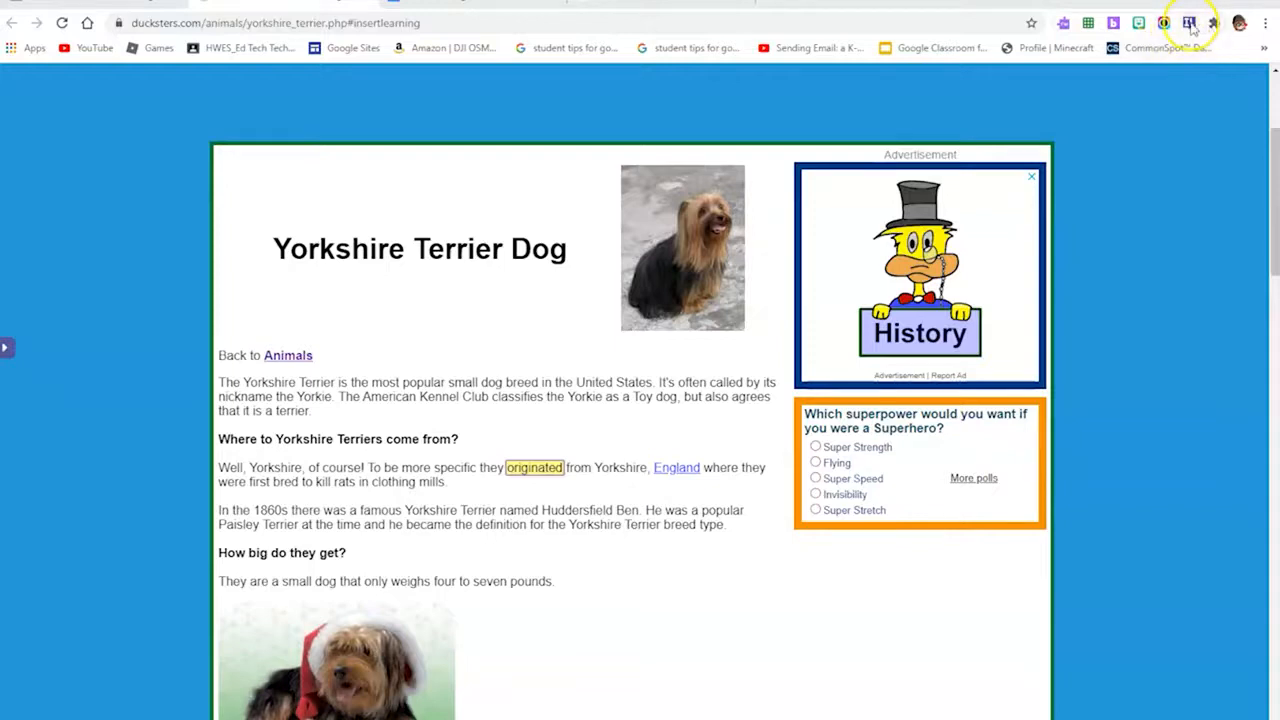
Step: Expand the InsertLearning toolbar on the Yorkshire Terrier page and look over its tools and additional lesson options
left_click(1189, 23)
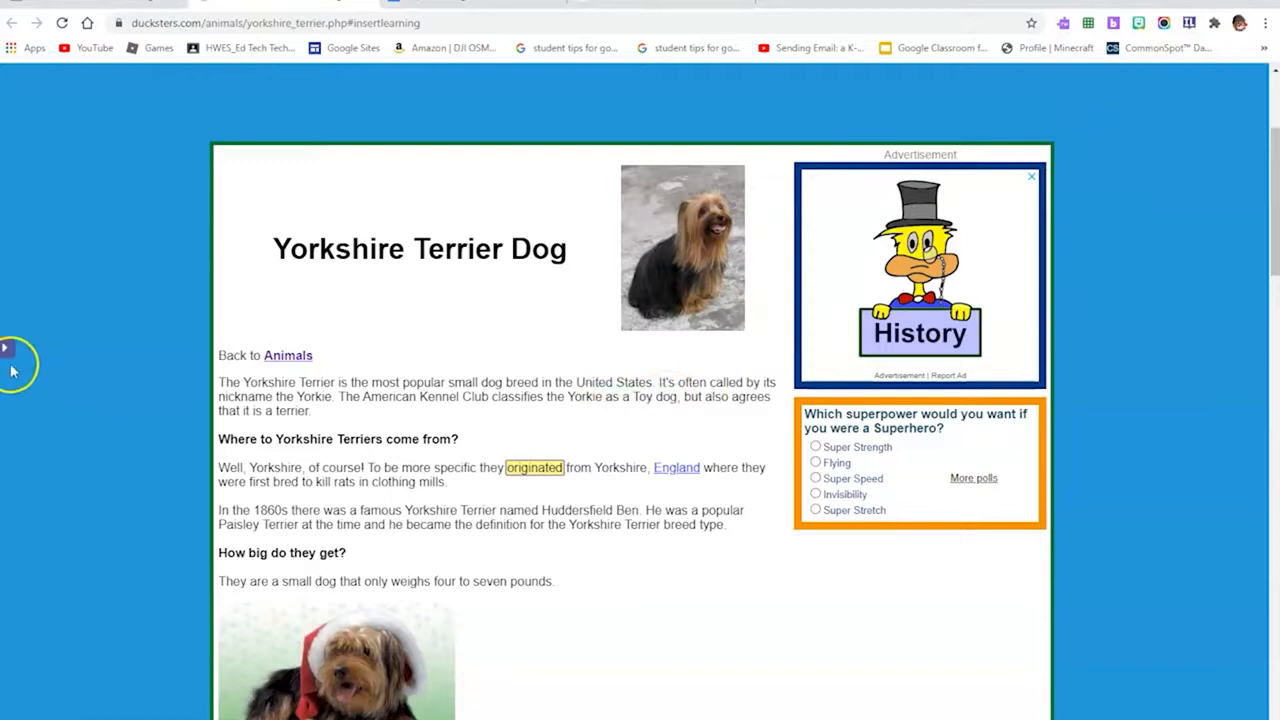
left_click(6, 350)
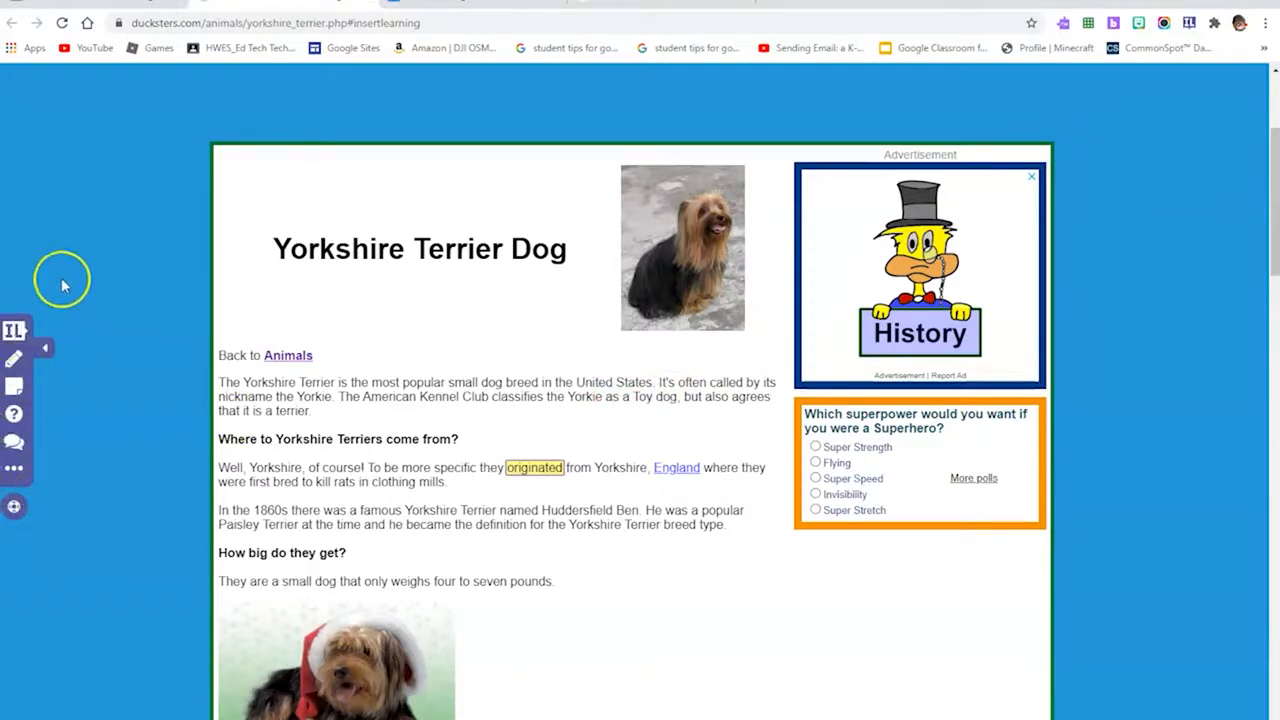
left_click(20, 360)
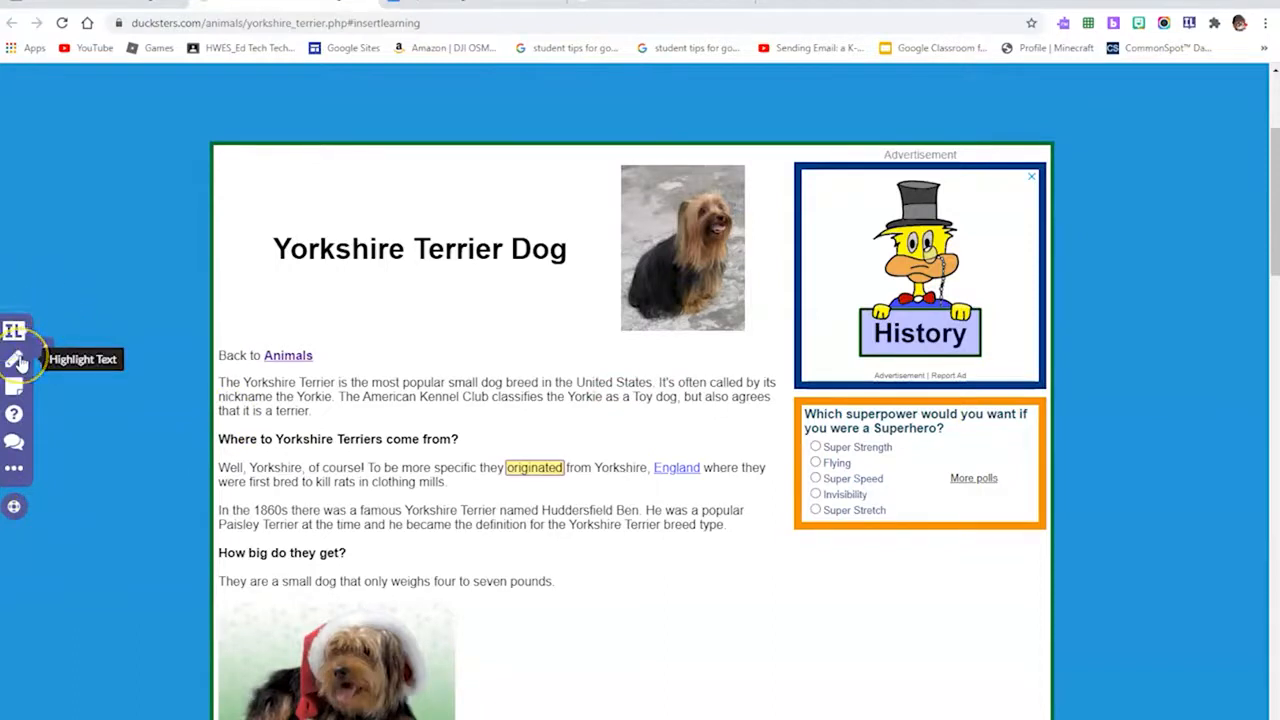
left_click(15, 418)
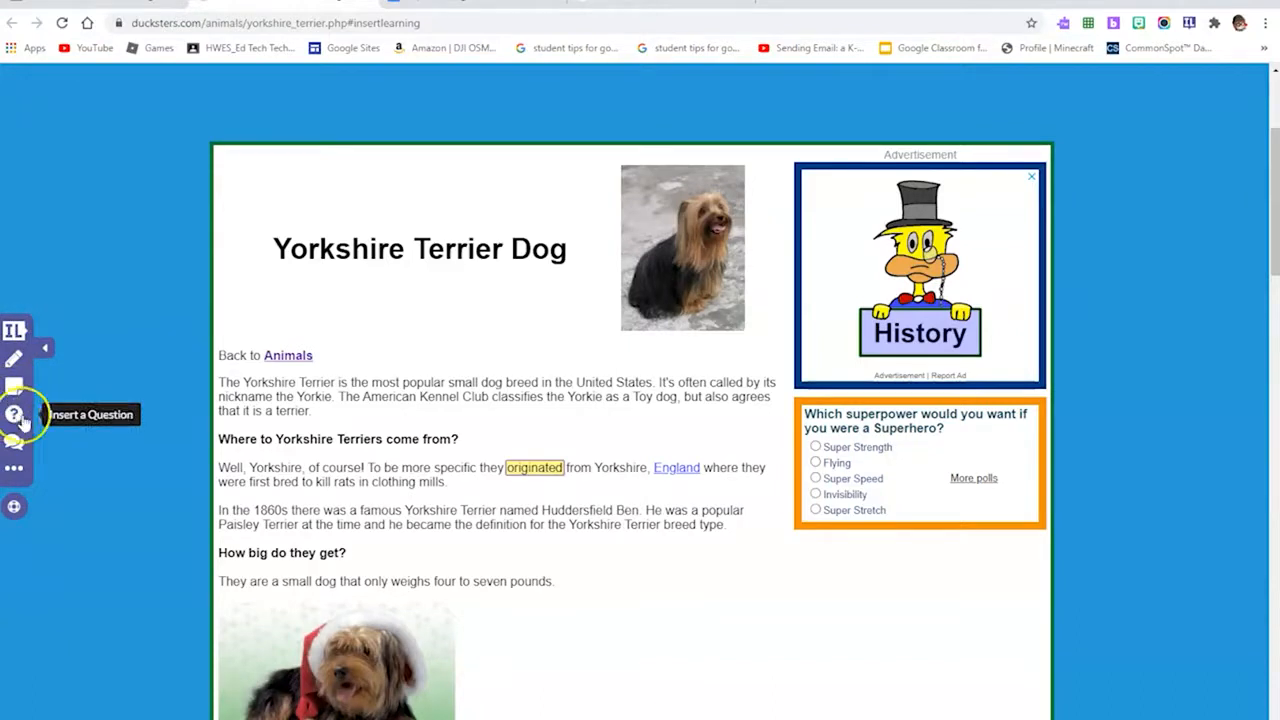
left_click(18, 450)
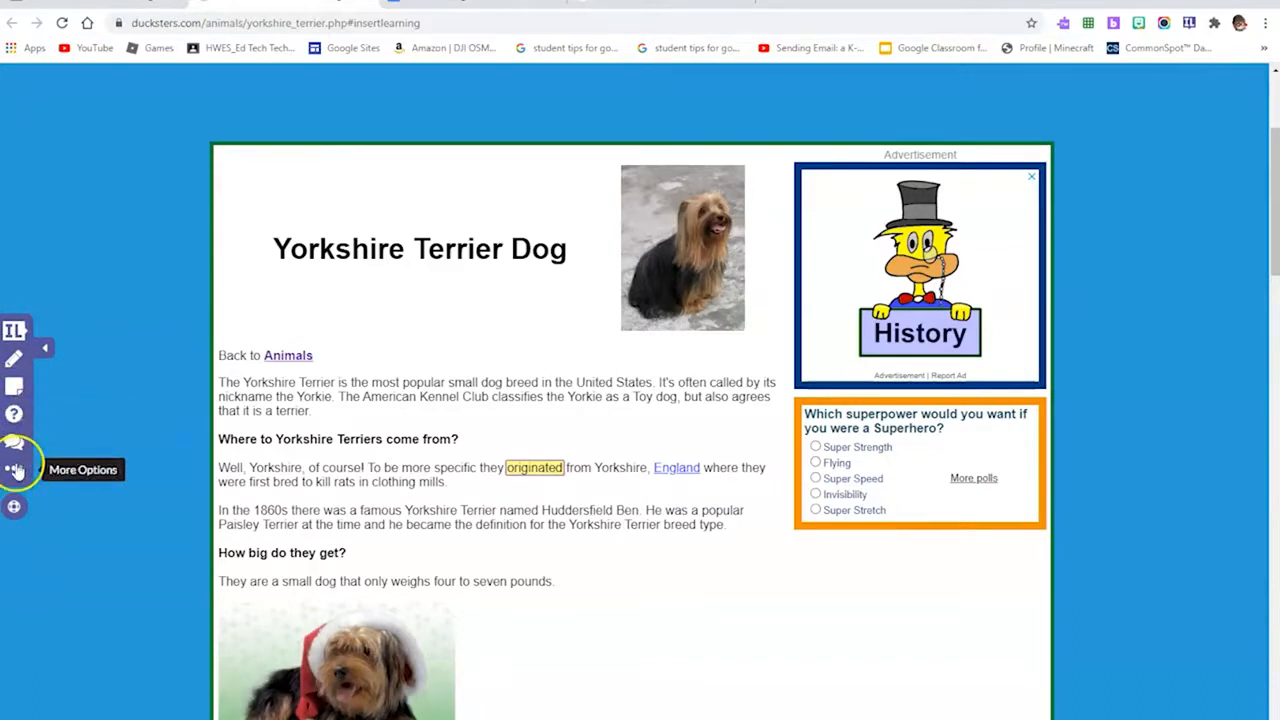
left_click(16, 470)
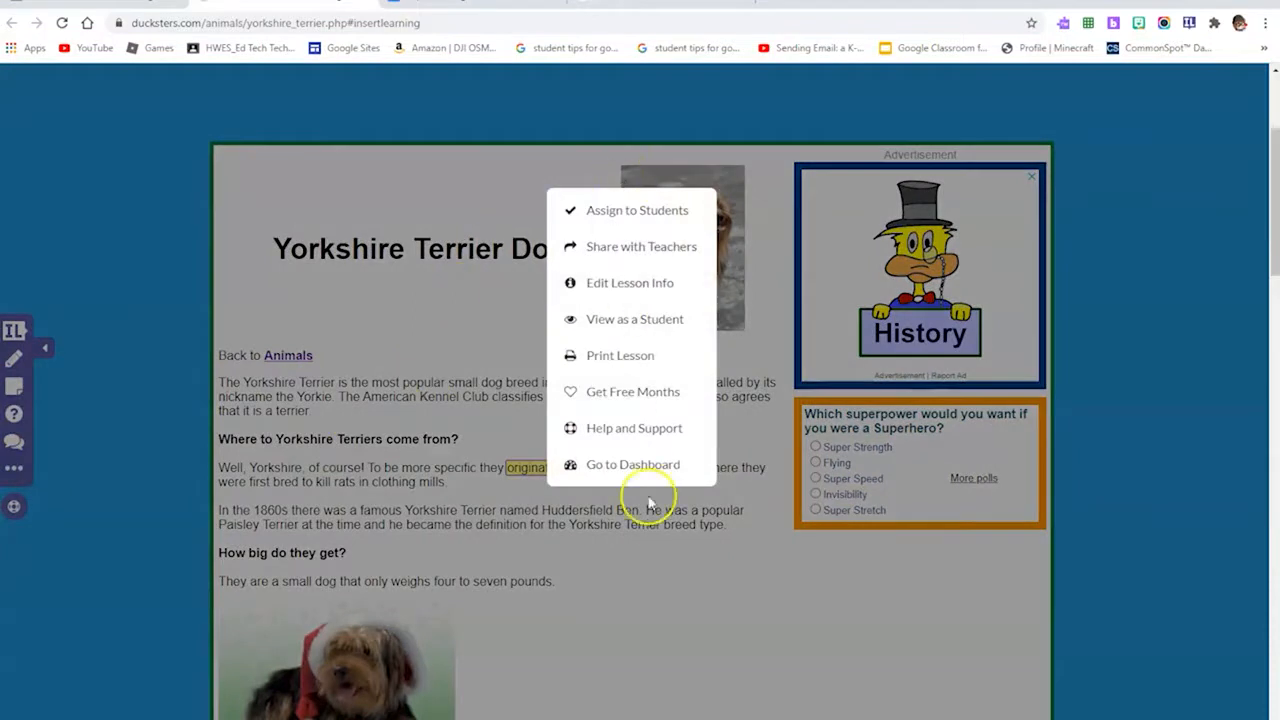
left_click(14, 358)
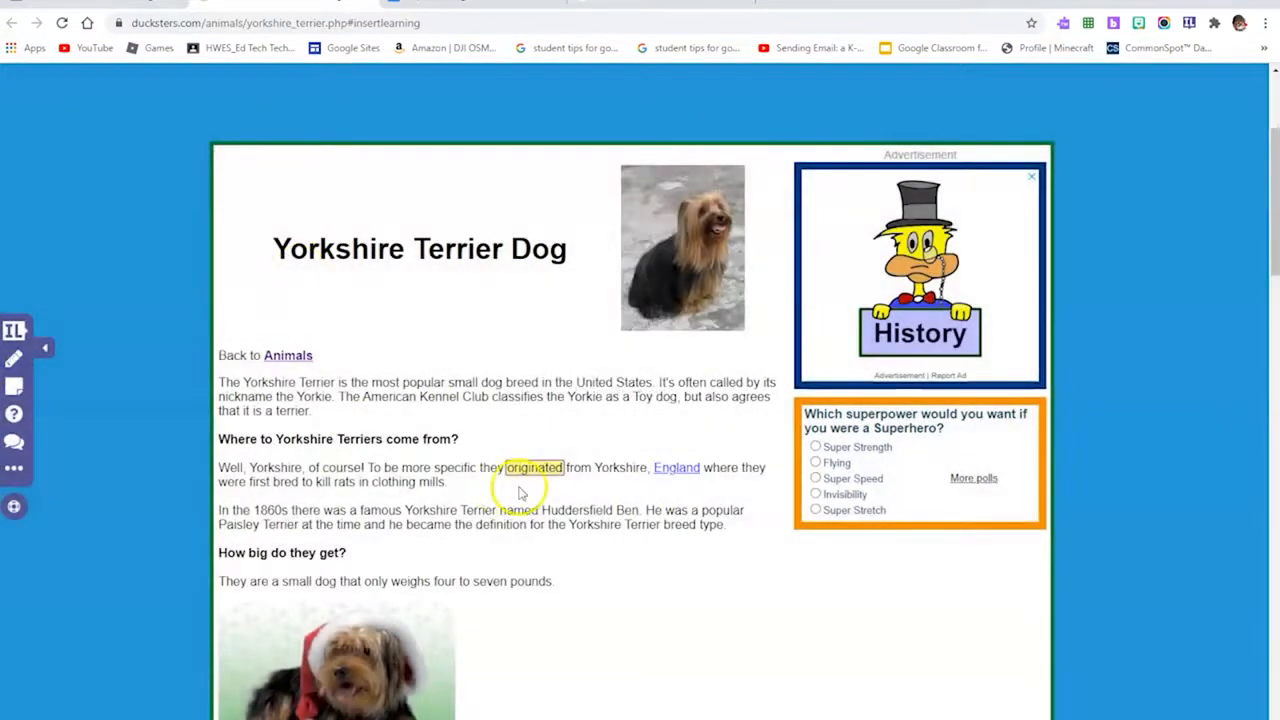
Step: Highlight the word "breed" in the article's first paragraph and attach the comment "type of dog" to it
scroll(489, 471, "down", 1)
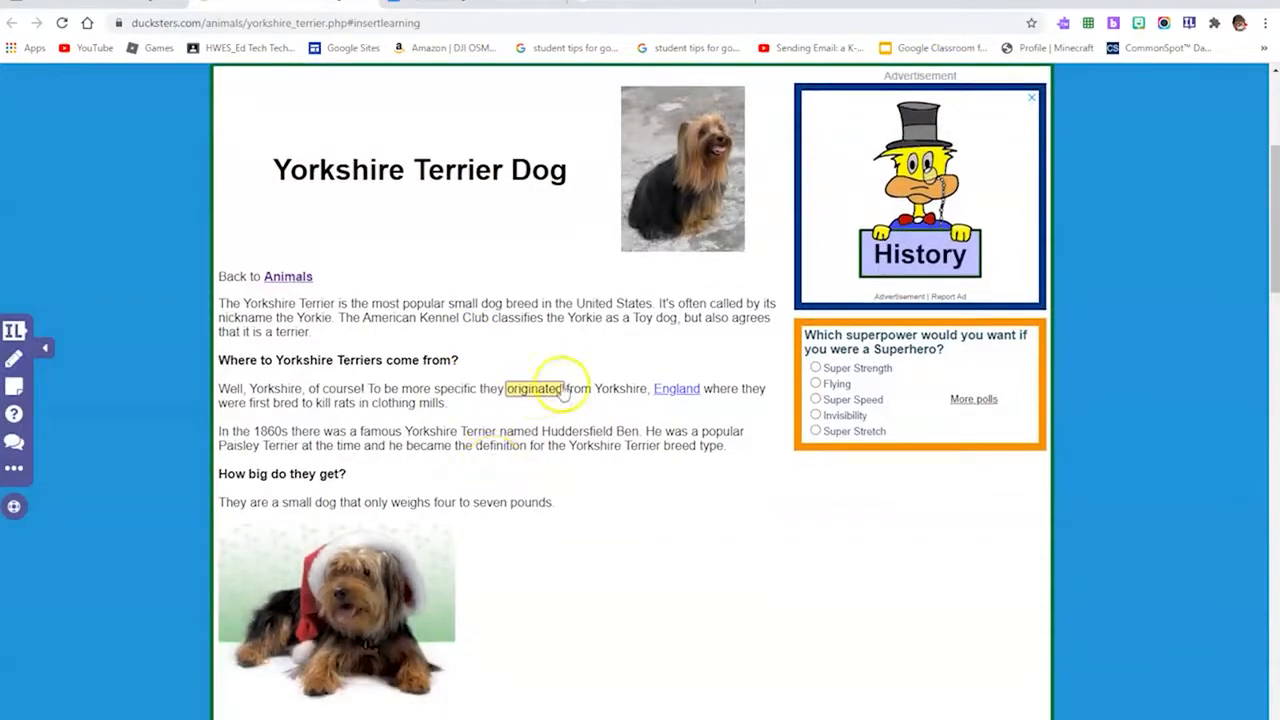
scroll(538, 397, "down", 3)
scroll(536, 395, "up", 4)
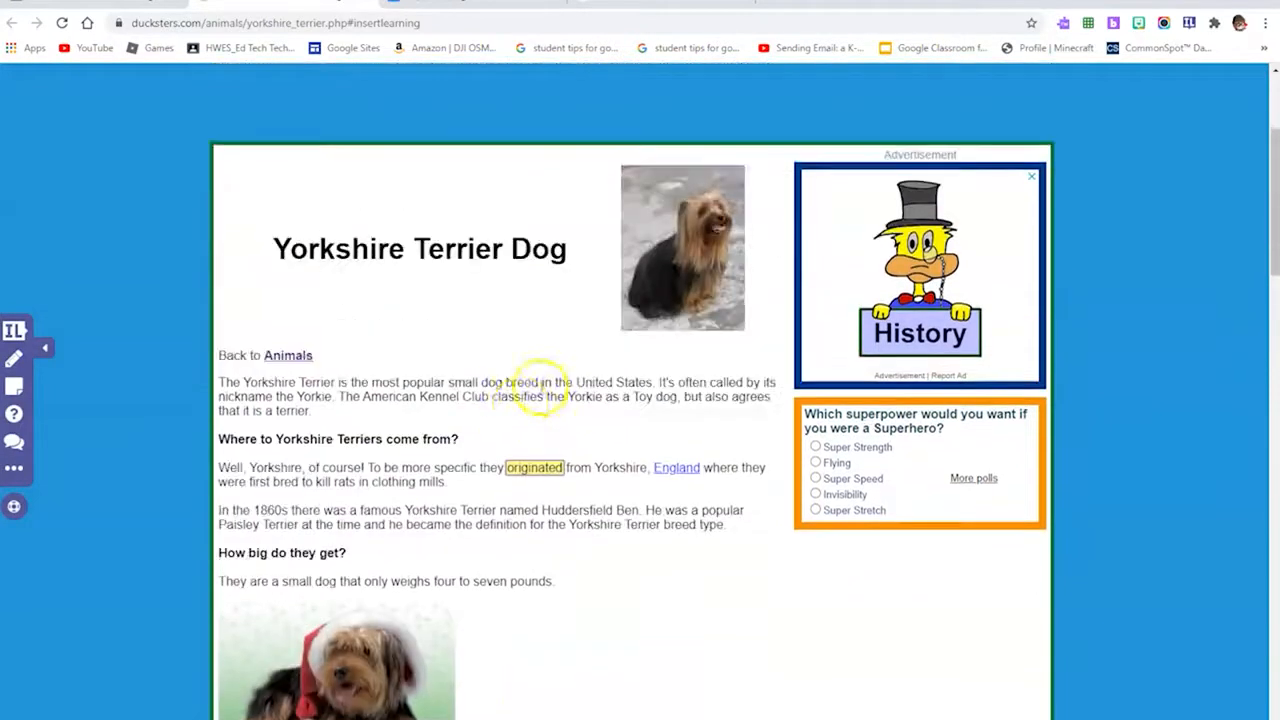
left_click(13, 358)
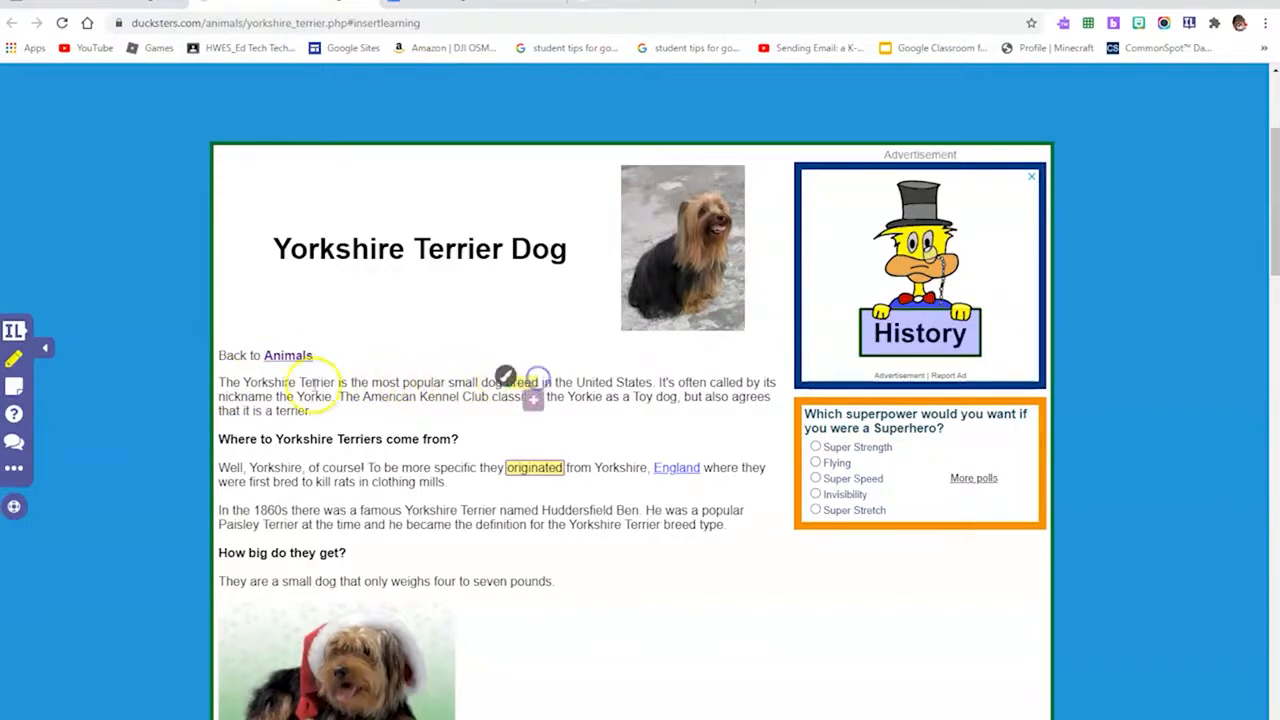
left_click(506, 377)
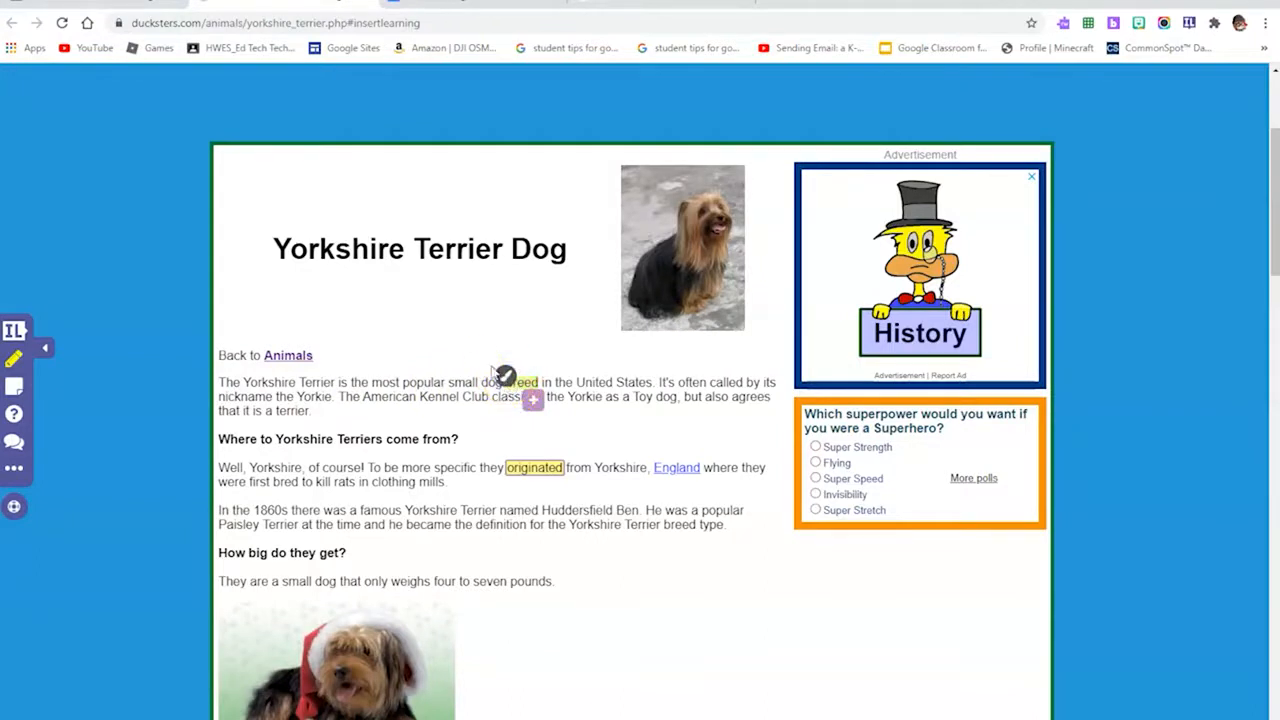
left_click(532, 400)
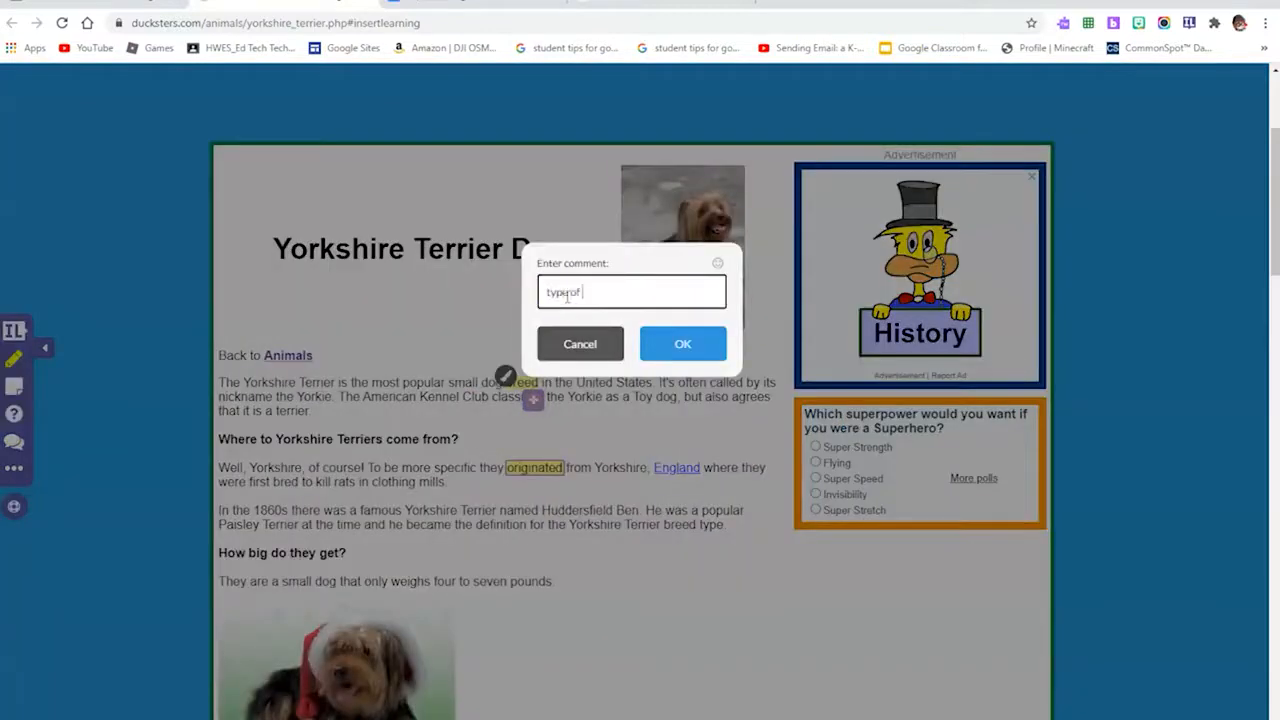
left_click(690, 349)
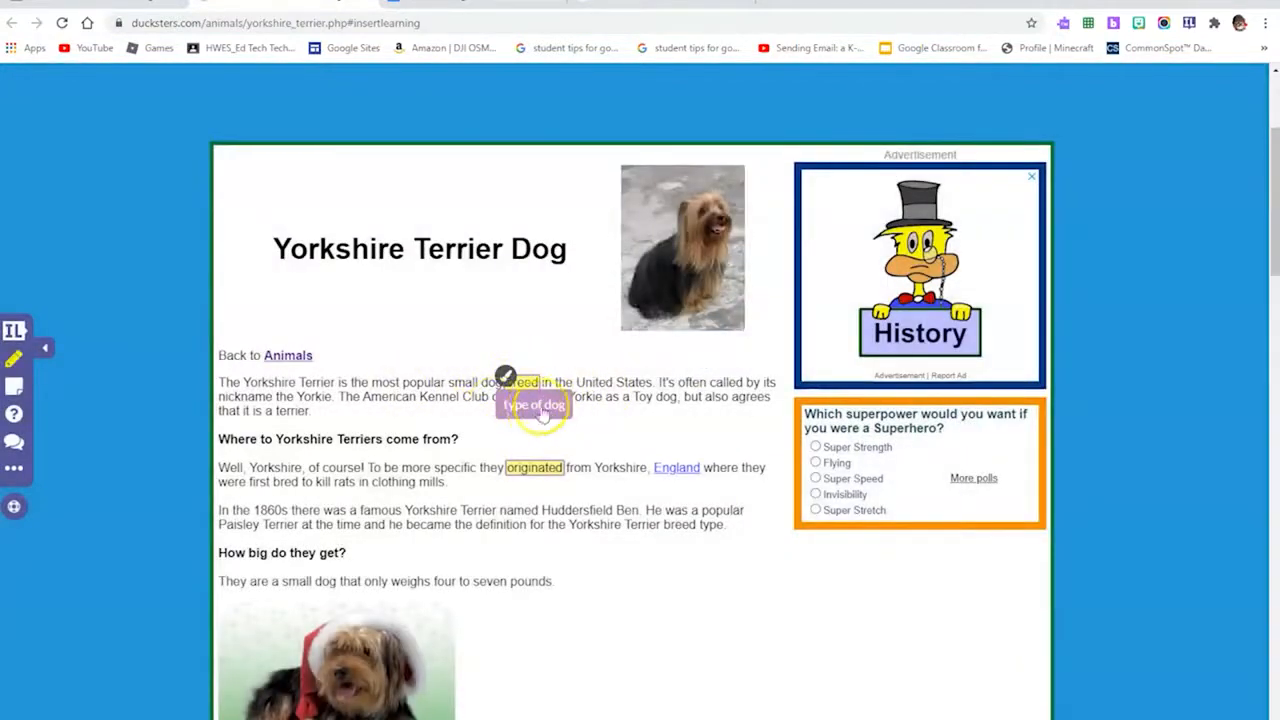
Step: Examine the article's sections and the inserted questions about how big Yorkshire Terriers get and what they are famous for
scroll(505, 462, "down", 1)
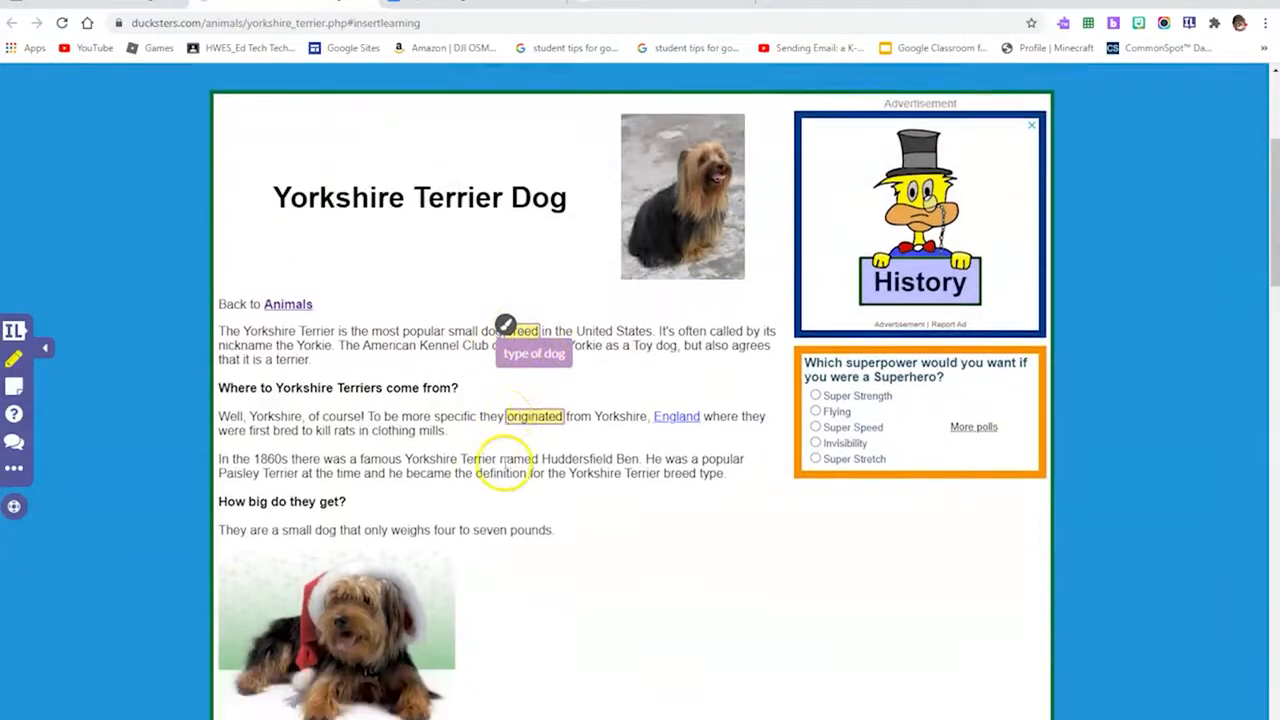
scroll(510, 450, "down", 1)
scroll(530, 400, "down", 2)
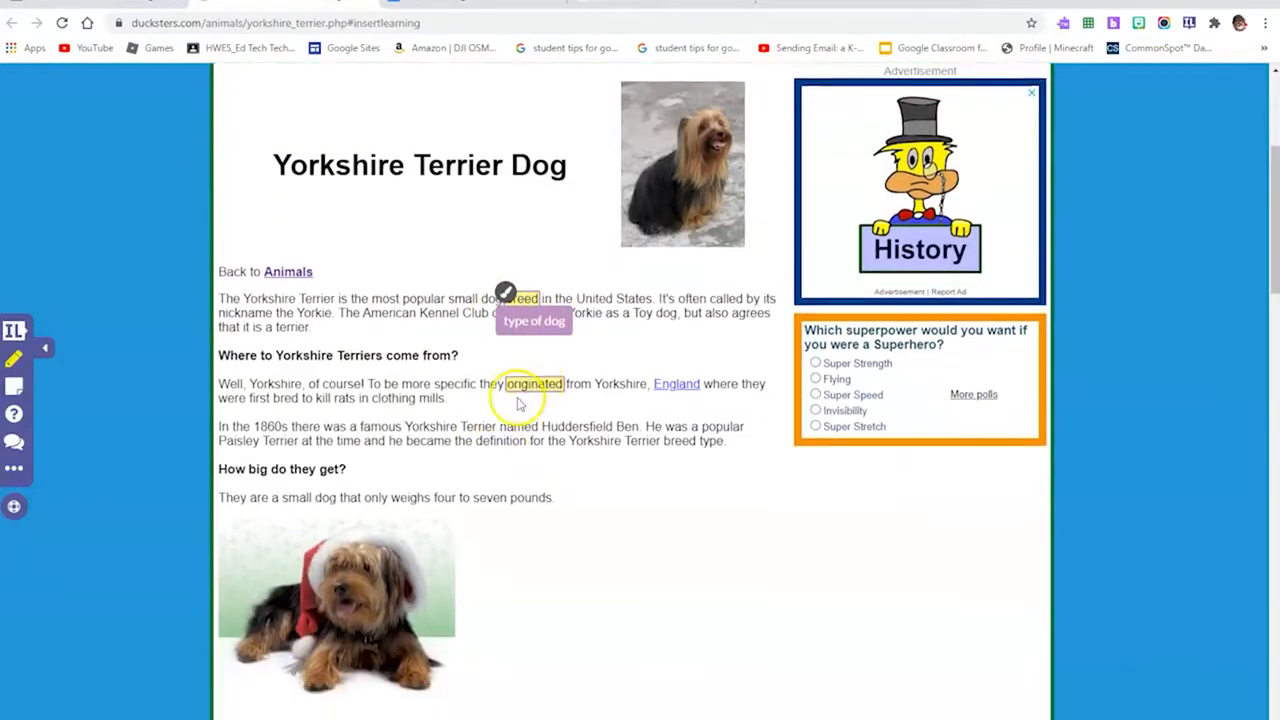
scroll(310, 370, "down", 2)
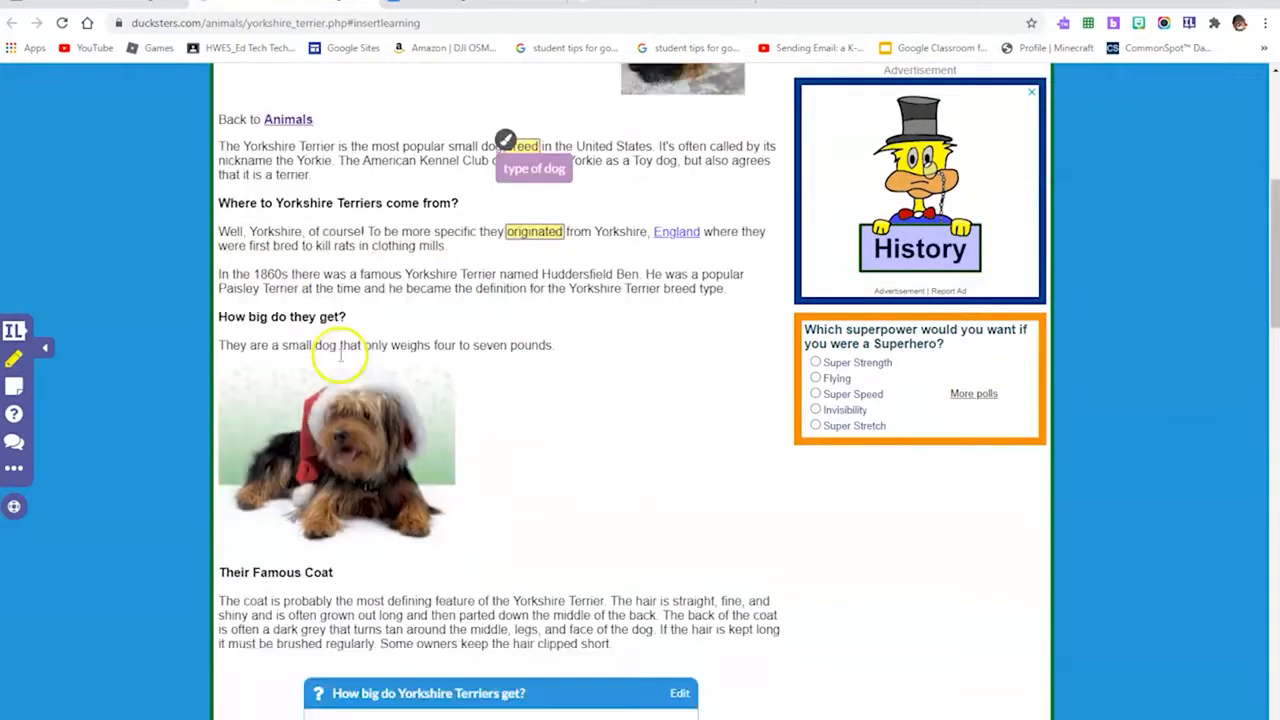
scroll(325, 352, "down", 6)
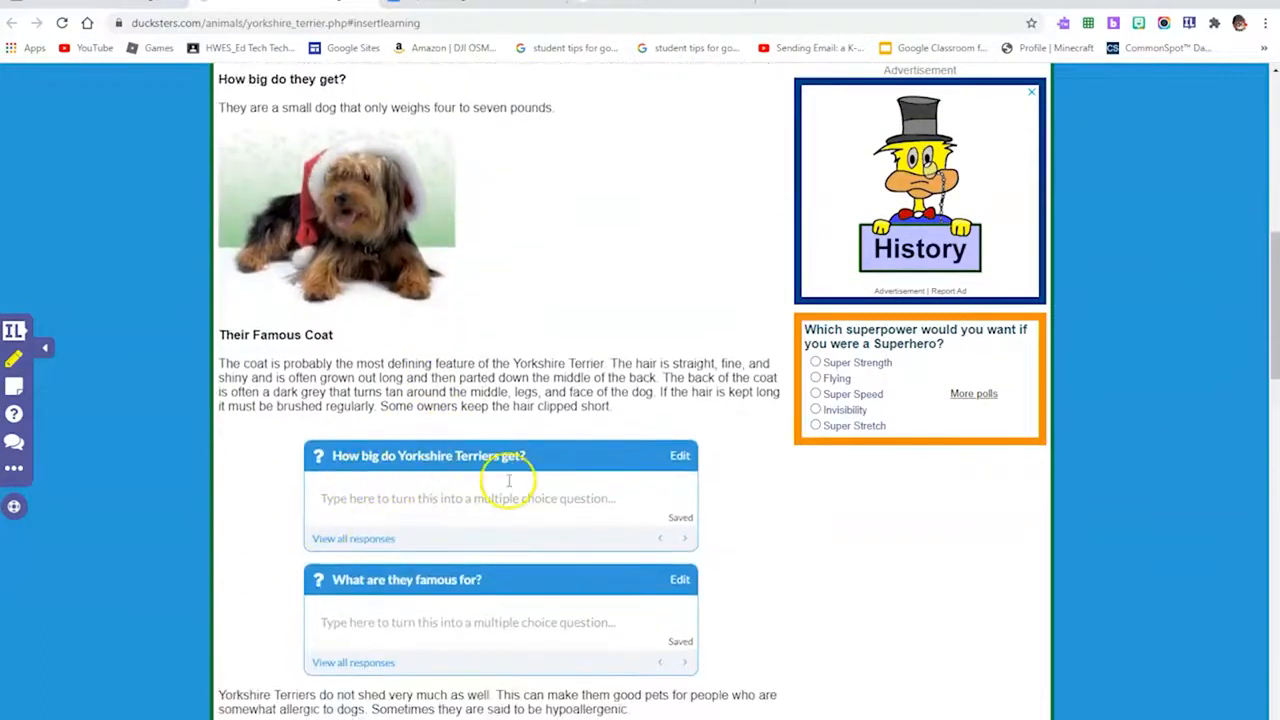
scroll(445, 470, "up", 6)
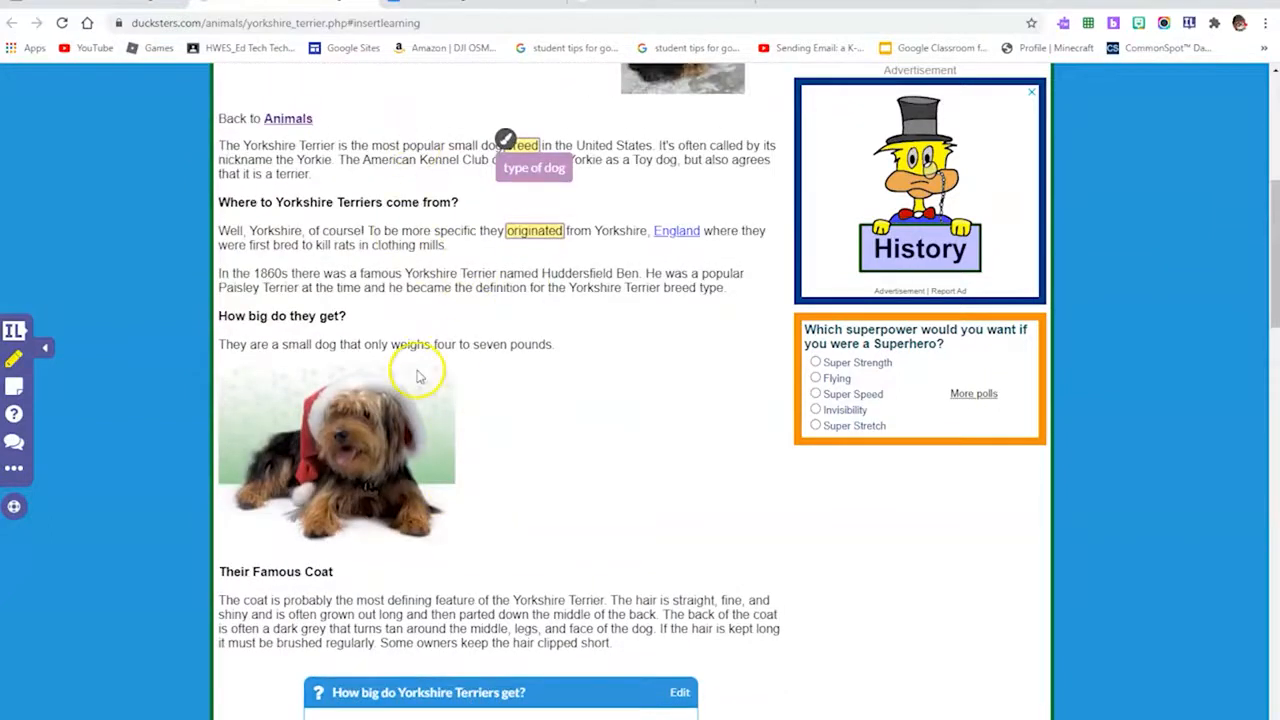
scroll(560, 362, "down", 2)
scroll(560, 367, "down", 2)
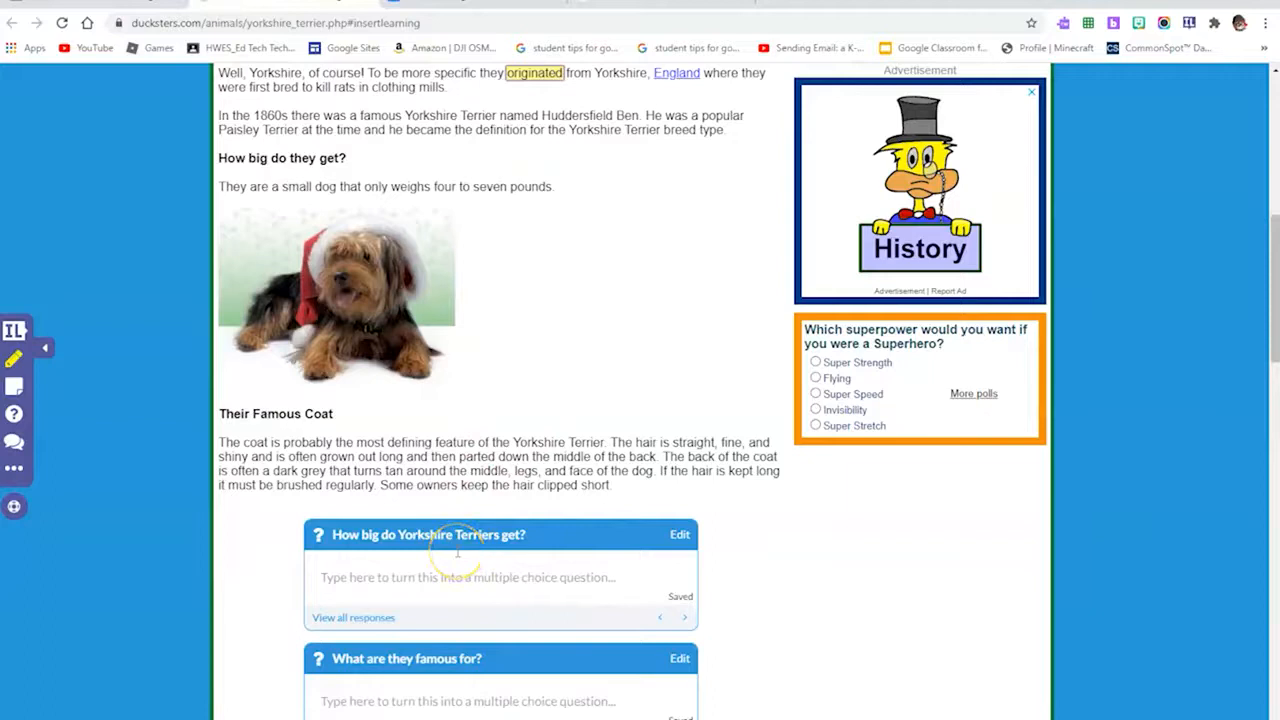
scroll(457, 551, "up", 4)
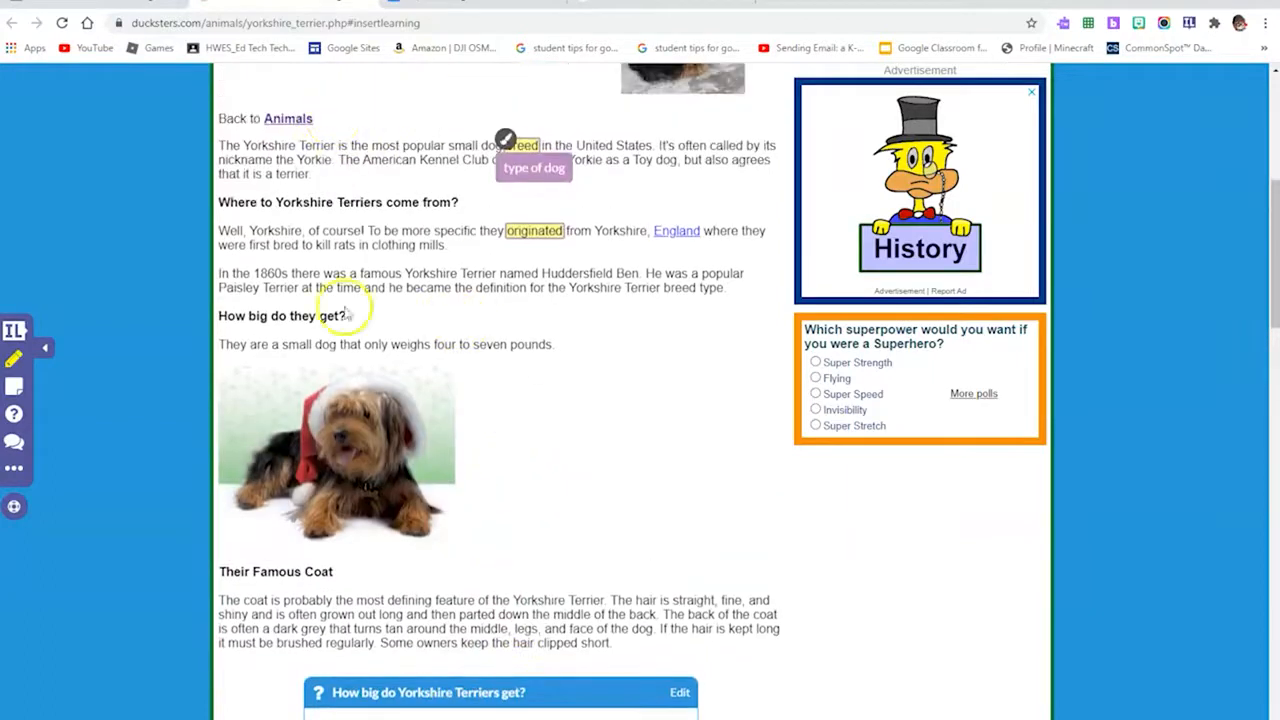
scroll(476, 428, "down", 4)
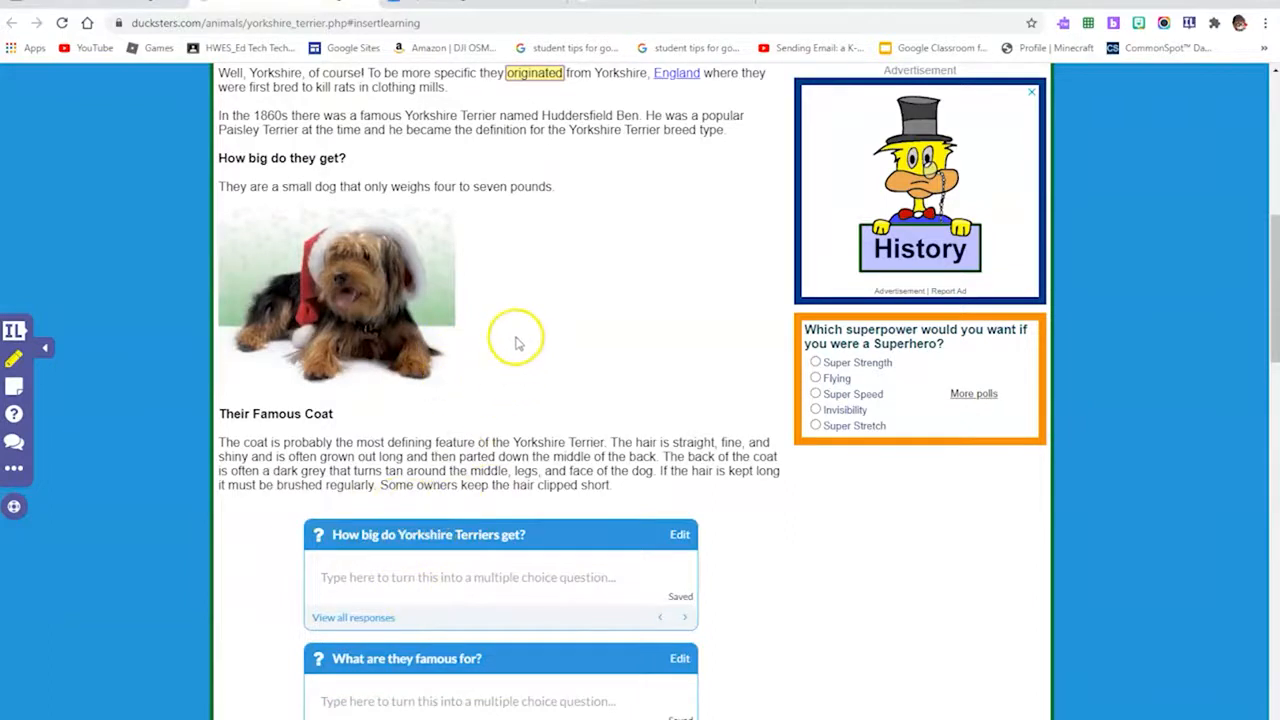
scroll(480, 310, "up", 8)
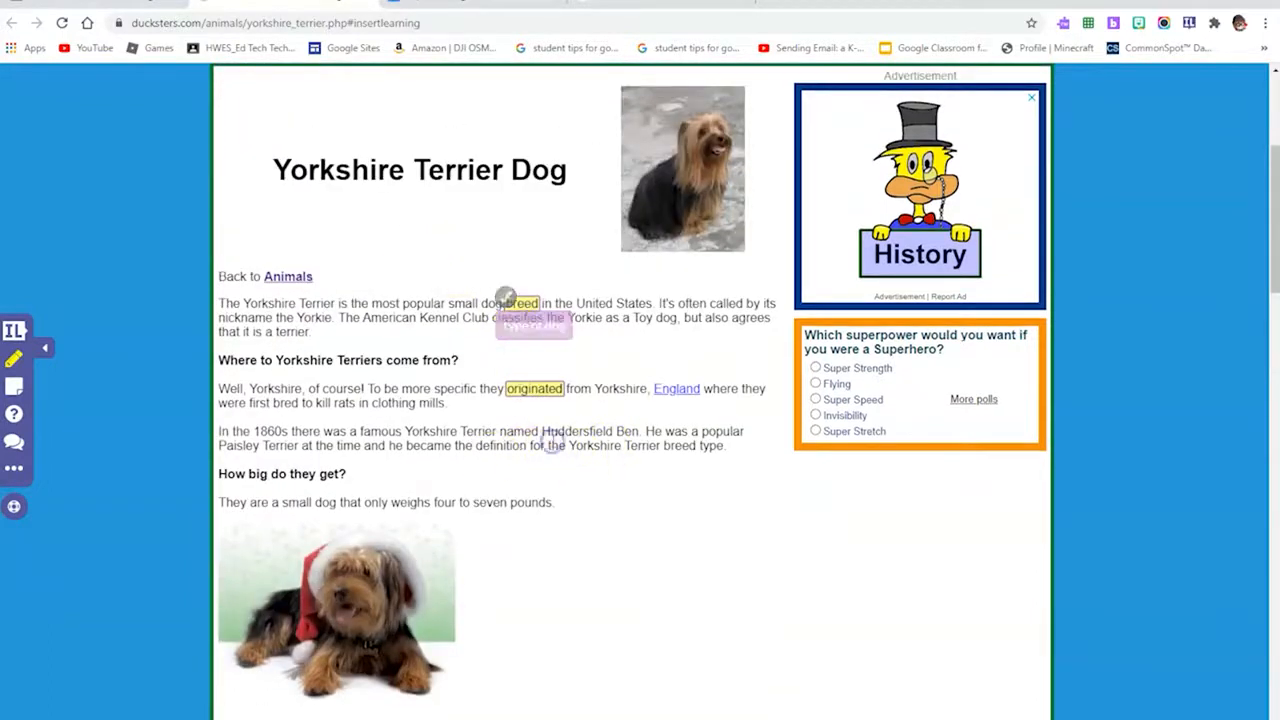
scroll(519, 471, "down", 8)
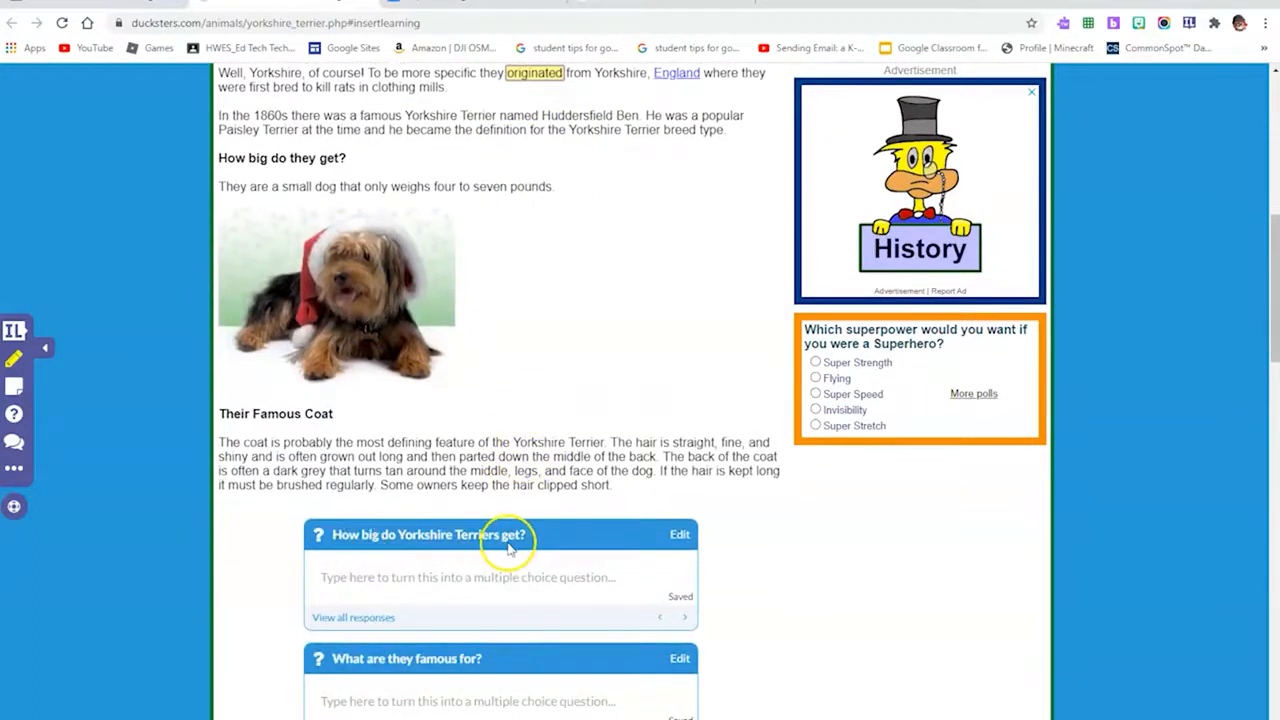
scroll(520, 548, "down", 2)
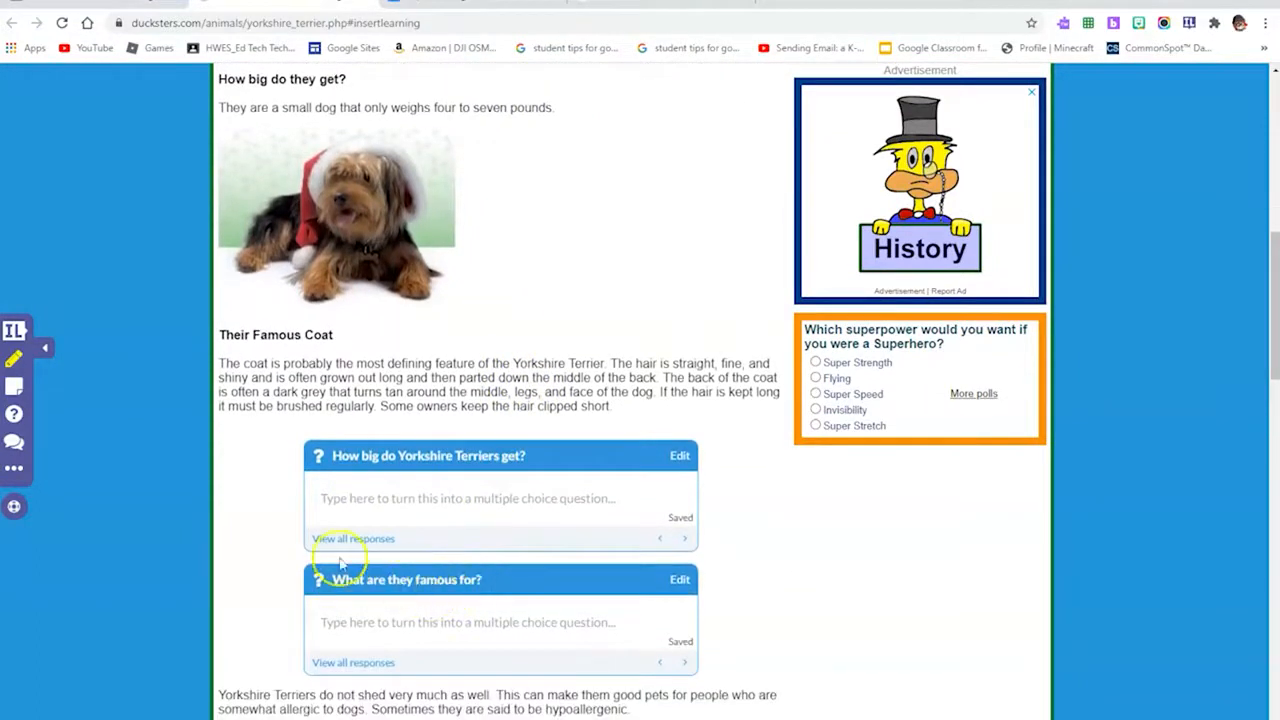
scroll(524, 372, "down", 6)
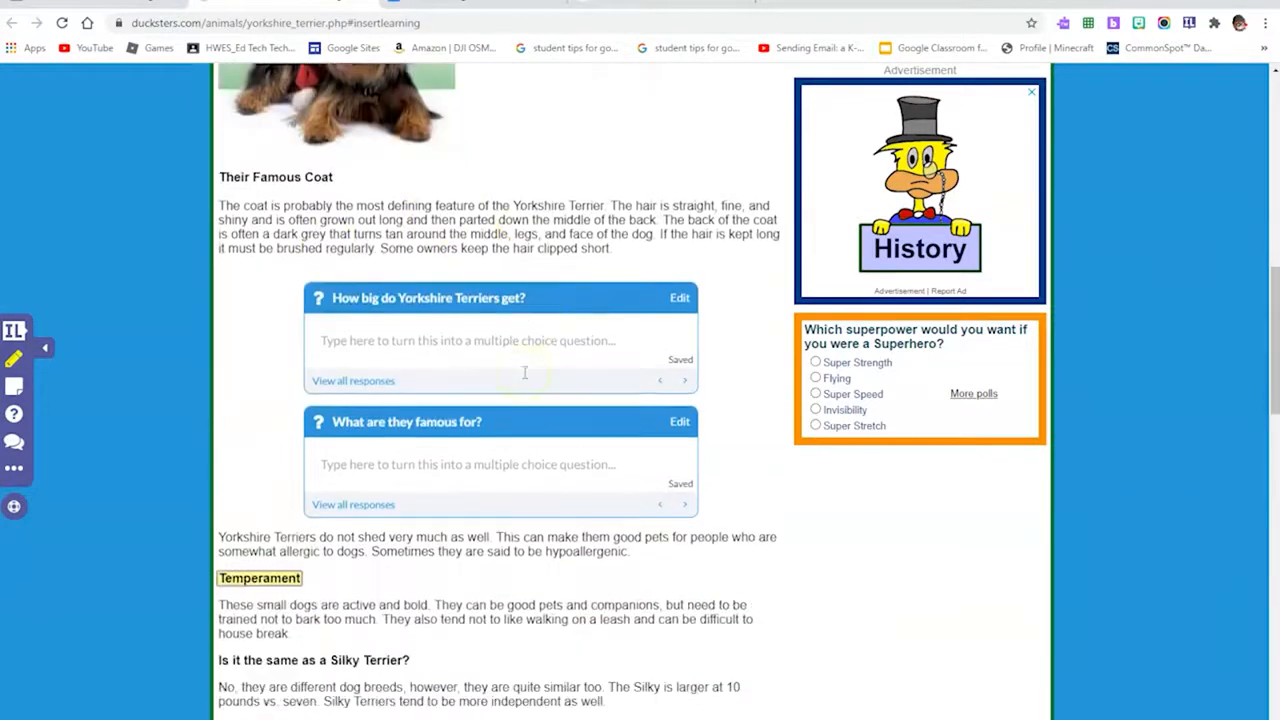
scroll(524, 372, "down", 2)
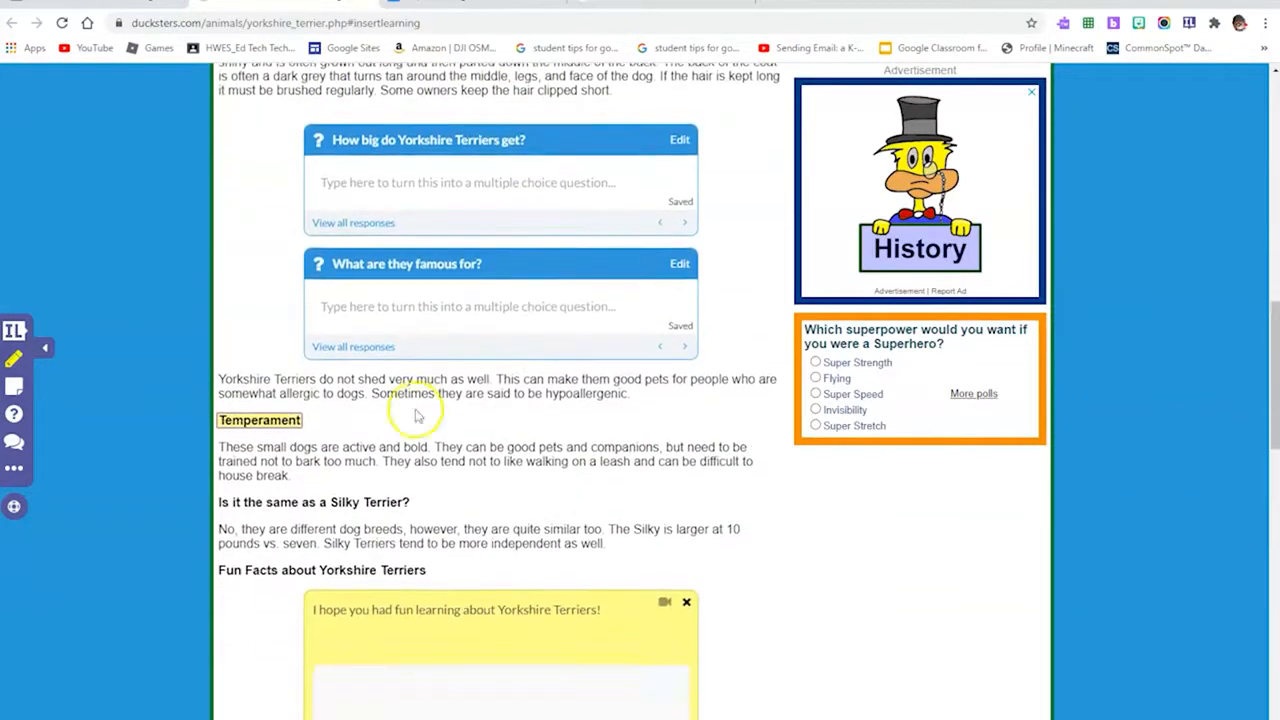
Step: View the comment on the highlighted "Temperament" heading and play the video in the sticky note under Fun Facts about Yorkshire Terriers
left_click(250, 424)
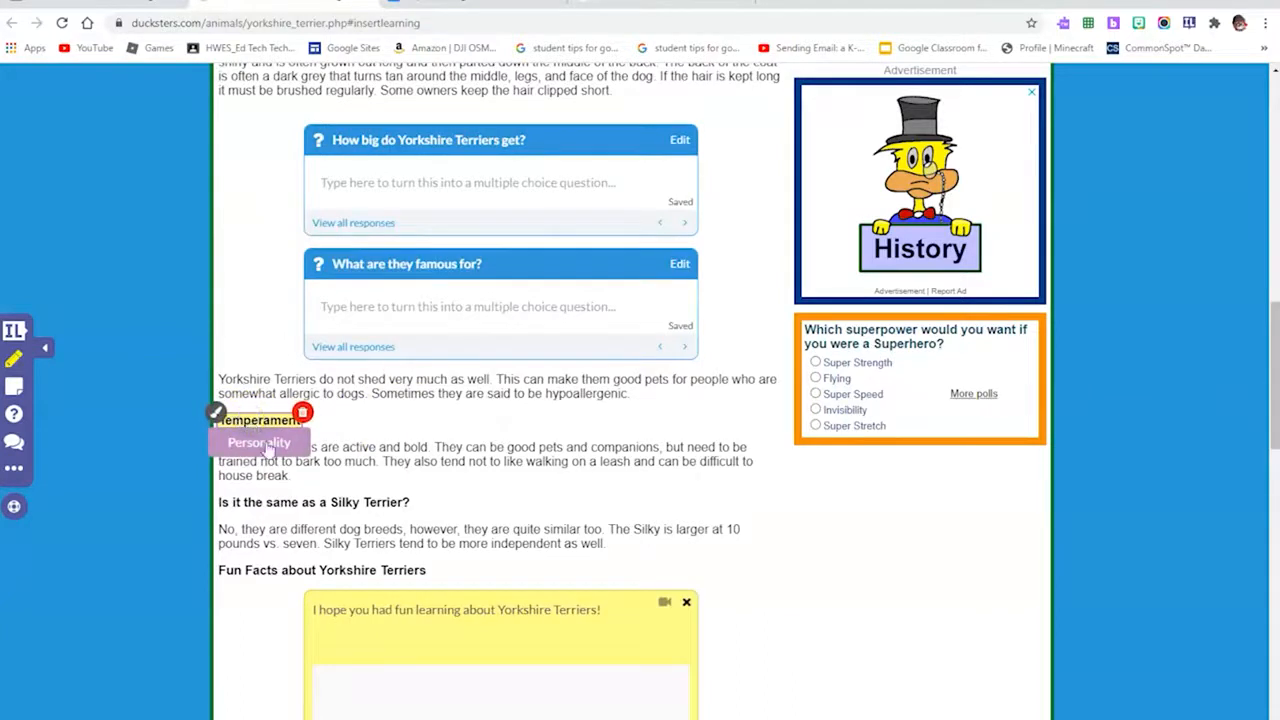
left_click(451, 460)
scroll(494, 480, "down", 2)
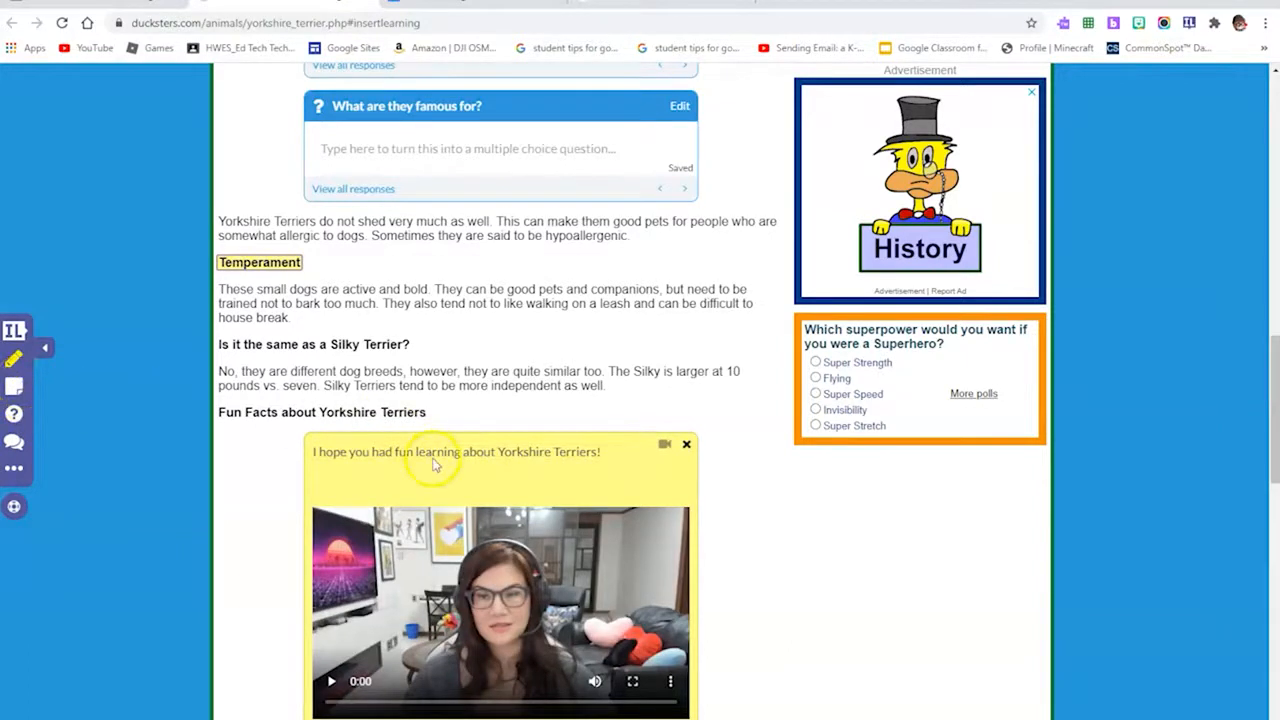
scroll(434, 463, "down", 1)
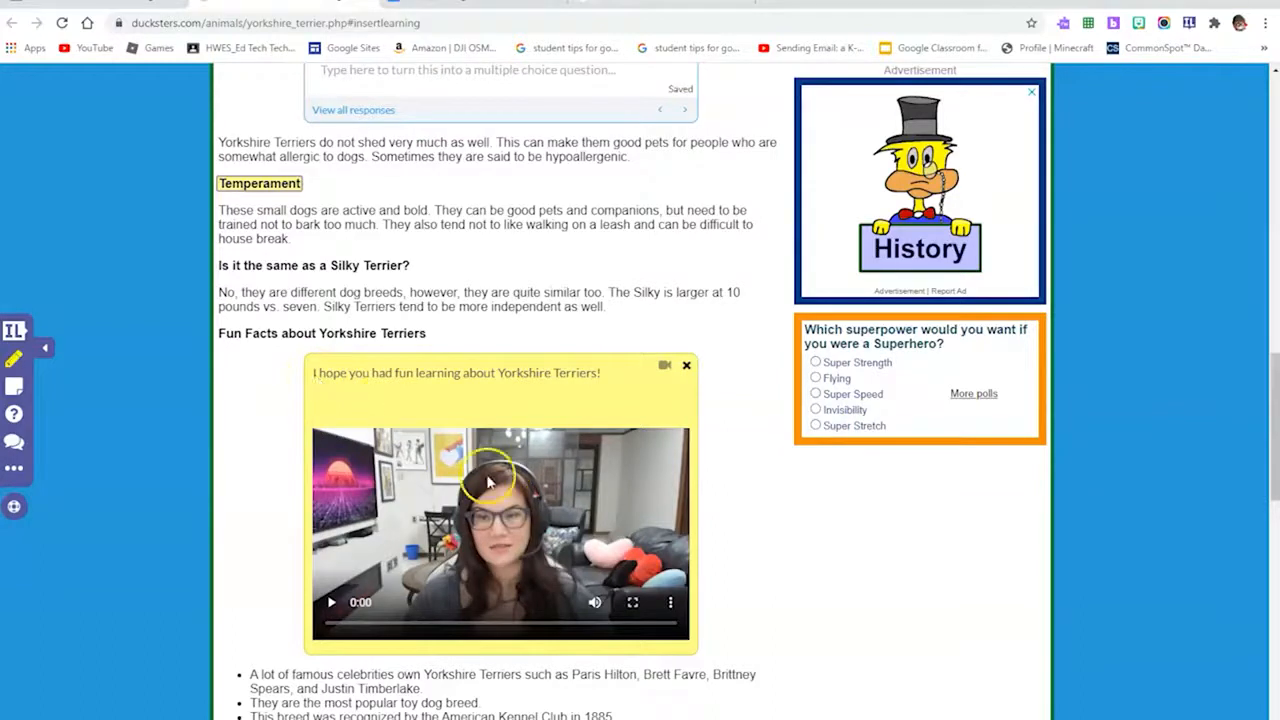
left_click(331, 605)
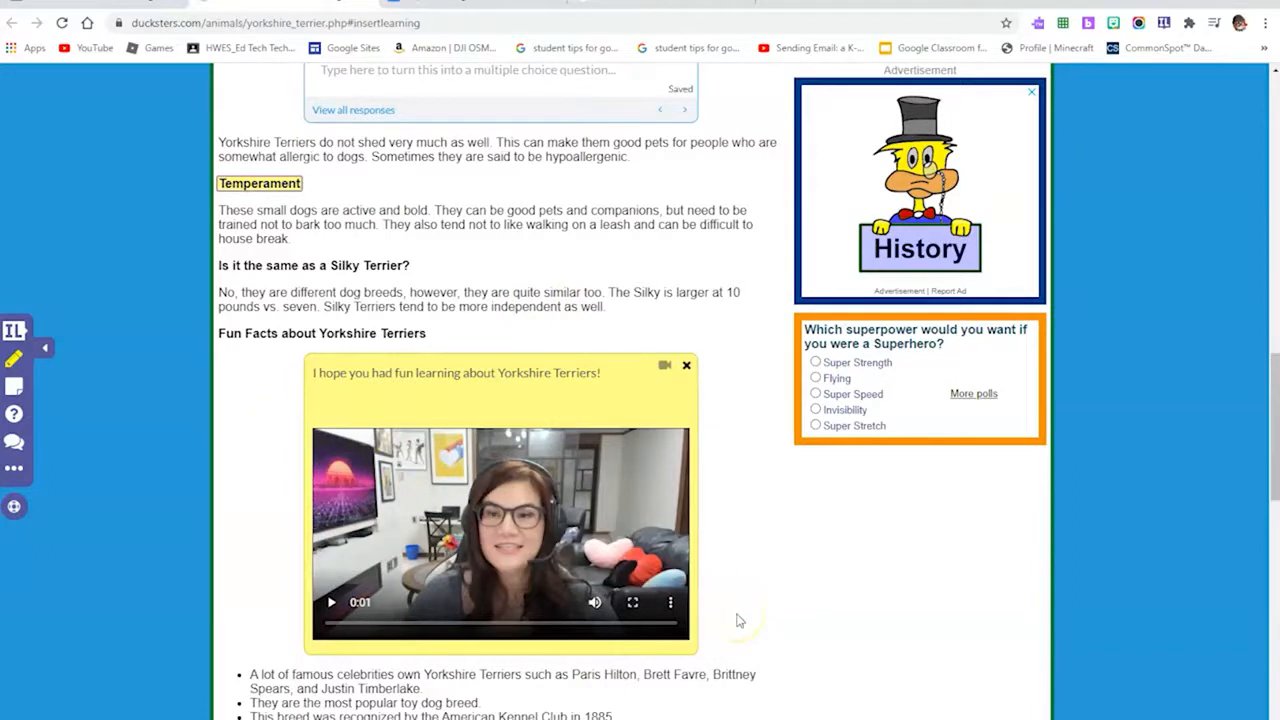
Step: Switch the lesson from the teacher view to the student view
scroll(740, 621, "up", 15)
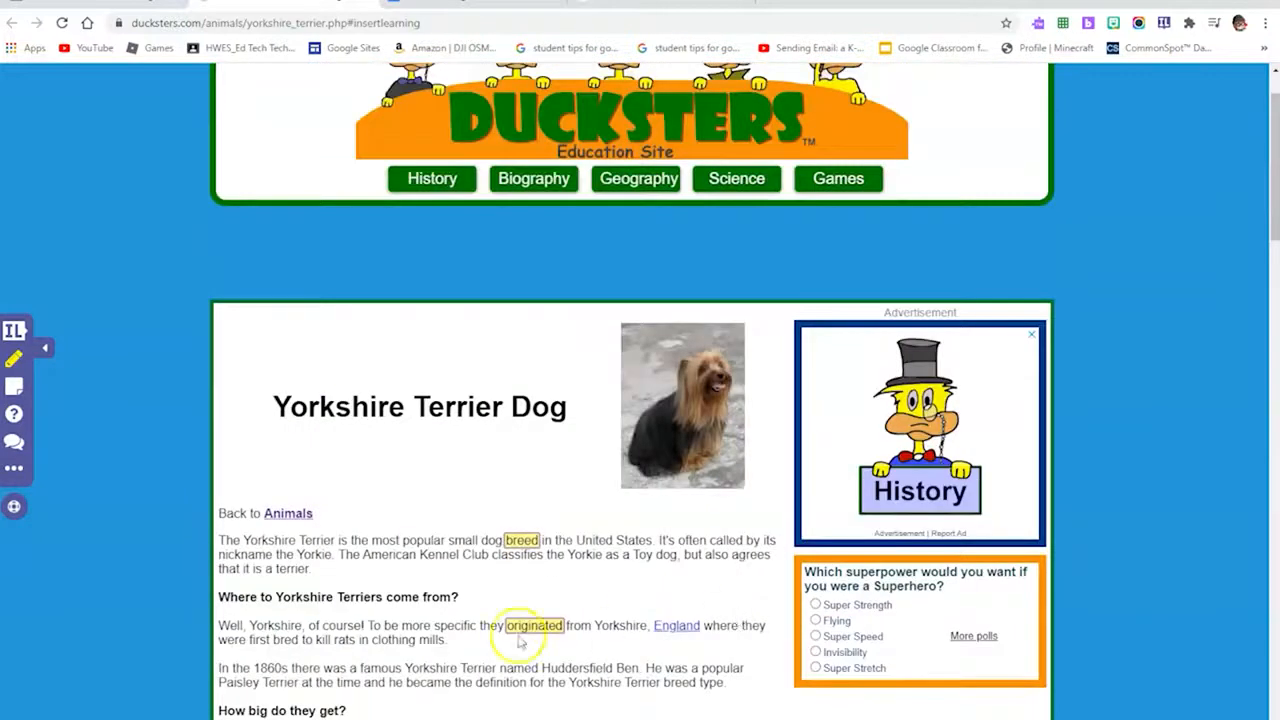
left_click(12, 472)
left_click(617, 331)
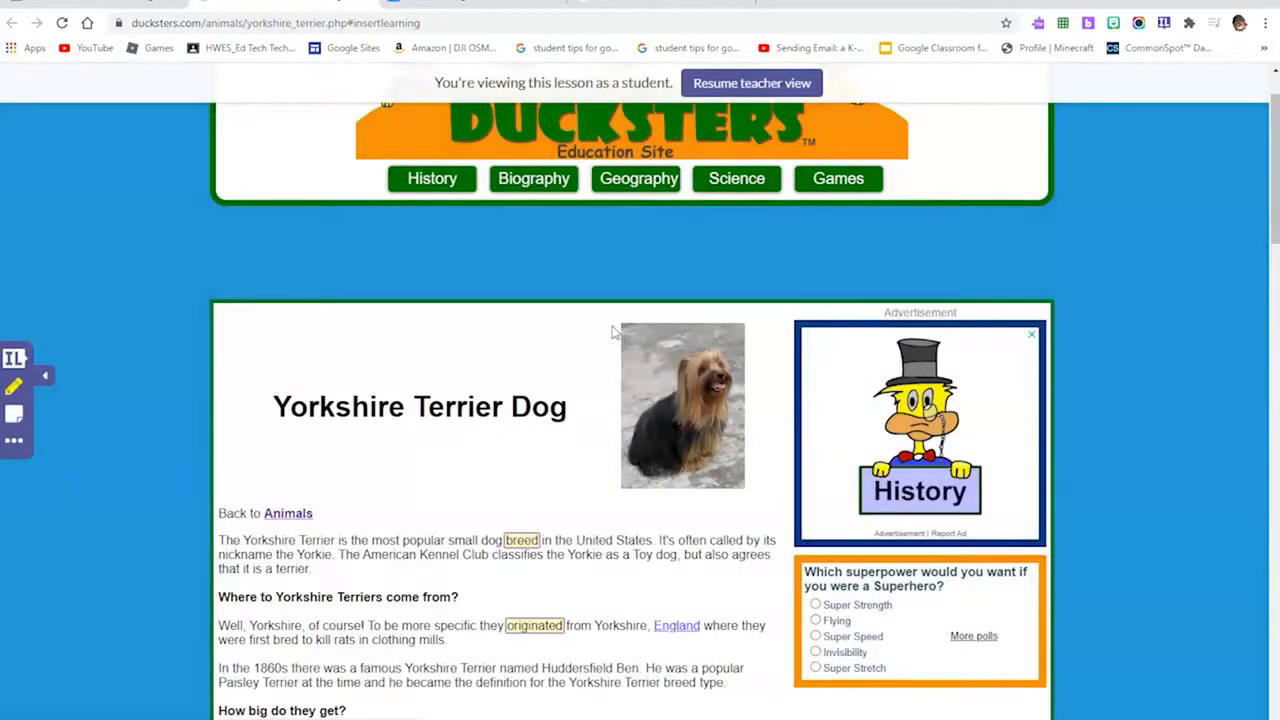
Step: Check the comments attached to the highlighted words "breed" and "originated" as a student sees them
scroll(613, 331, "down", 2)
mouse_move(528, 392)
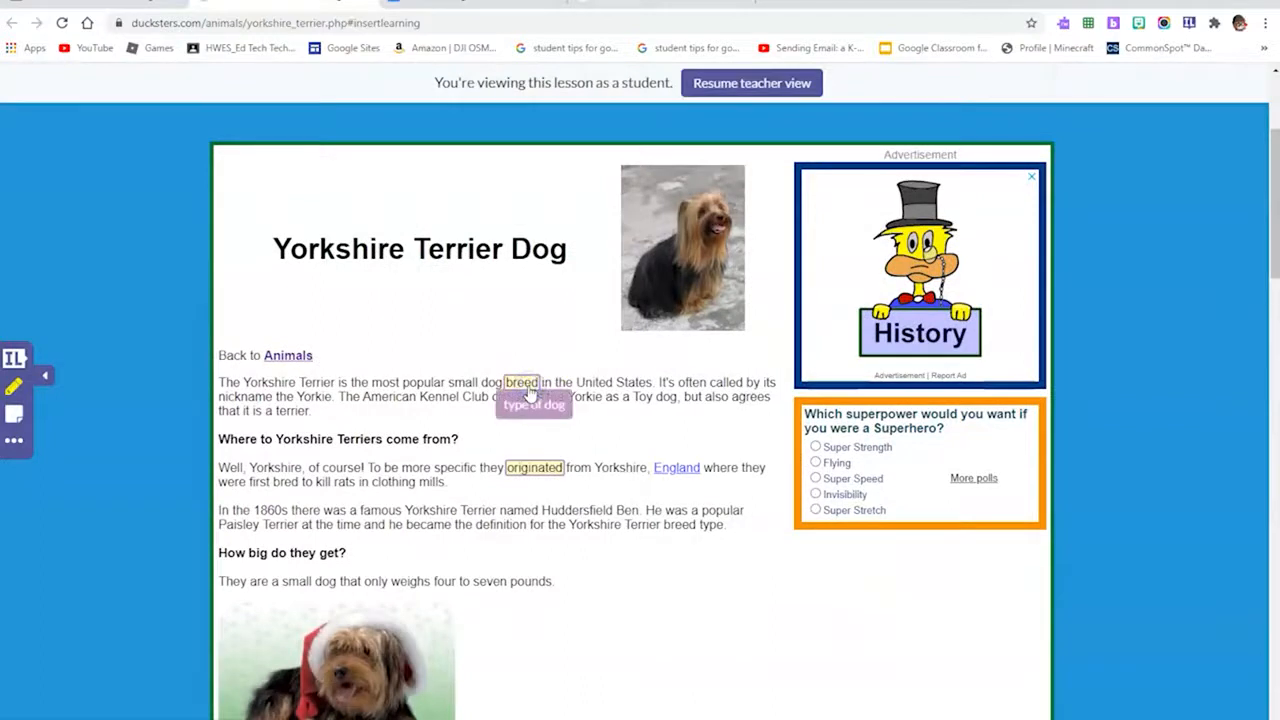
mouse_move(523, 468)
scroll(523, 470, "down", 2)
scroll(530, 530, "down", 2)
scroll(514, 563, "up", 4)
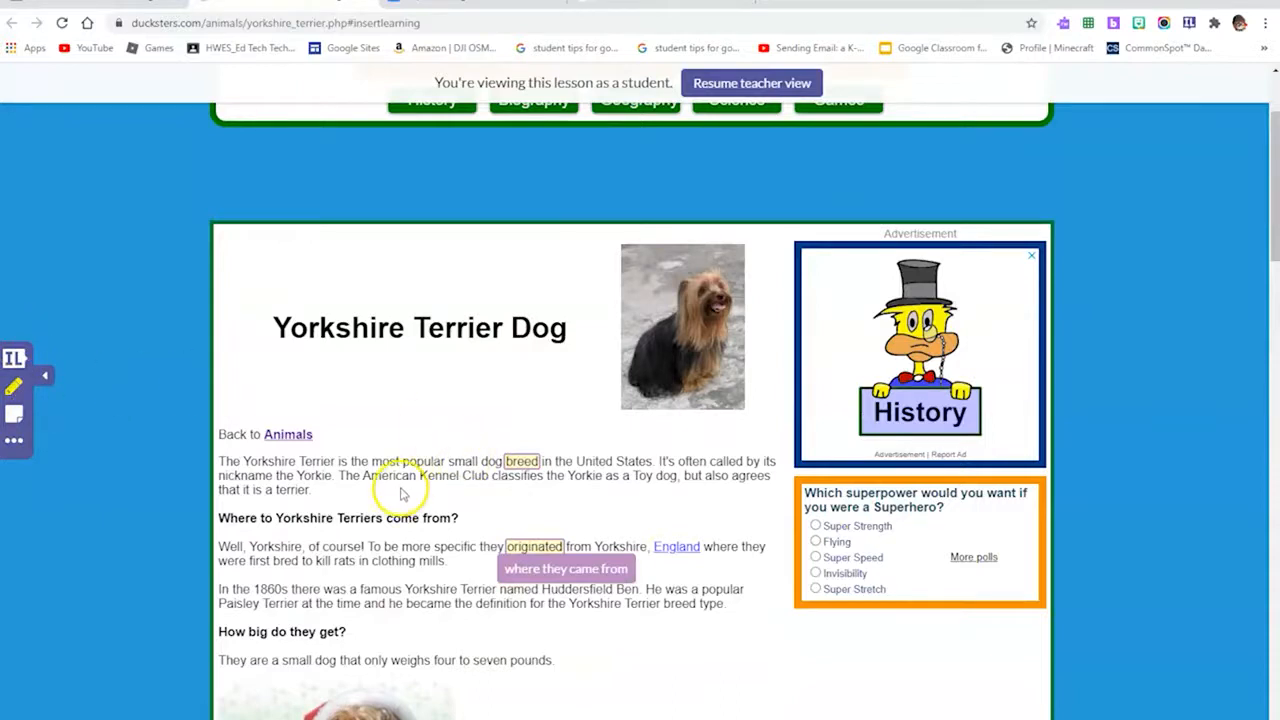
left_click(527, 460)
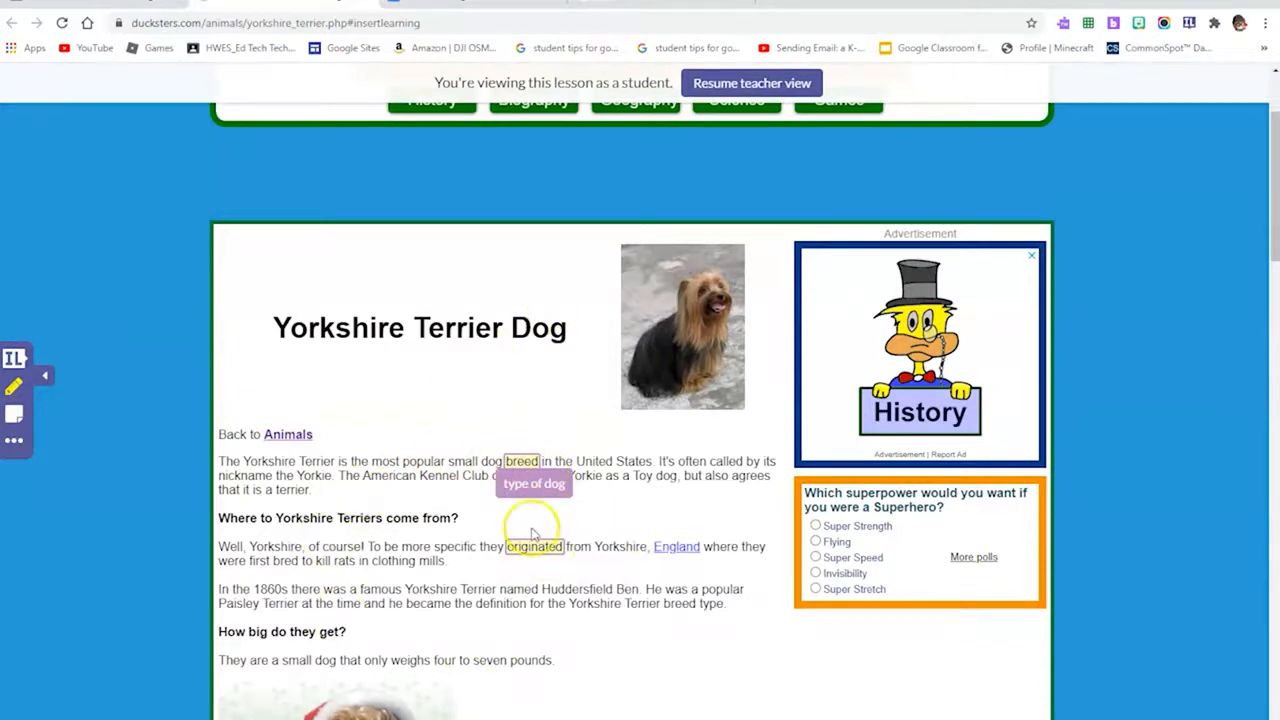
Step: Leave the student preview and resume the teacher view of the Yorkshire Terrier lesson
scroll(533, 535, "down", 4)
scroll(533, 532, "up", 4)
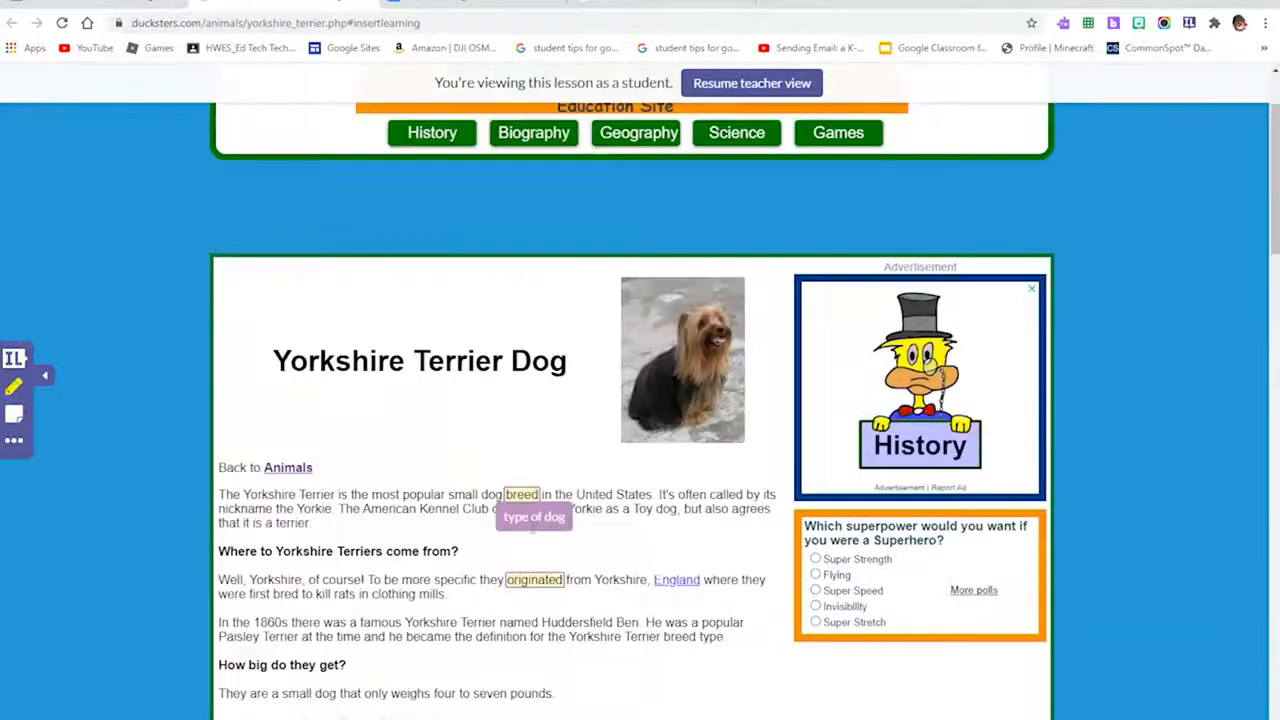
left_click(734, 87)
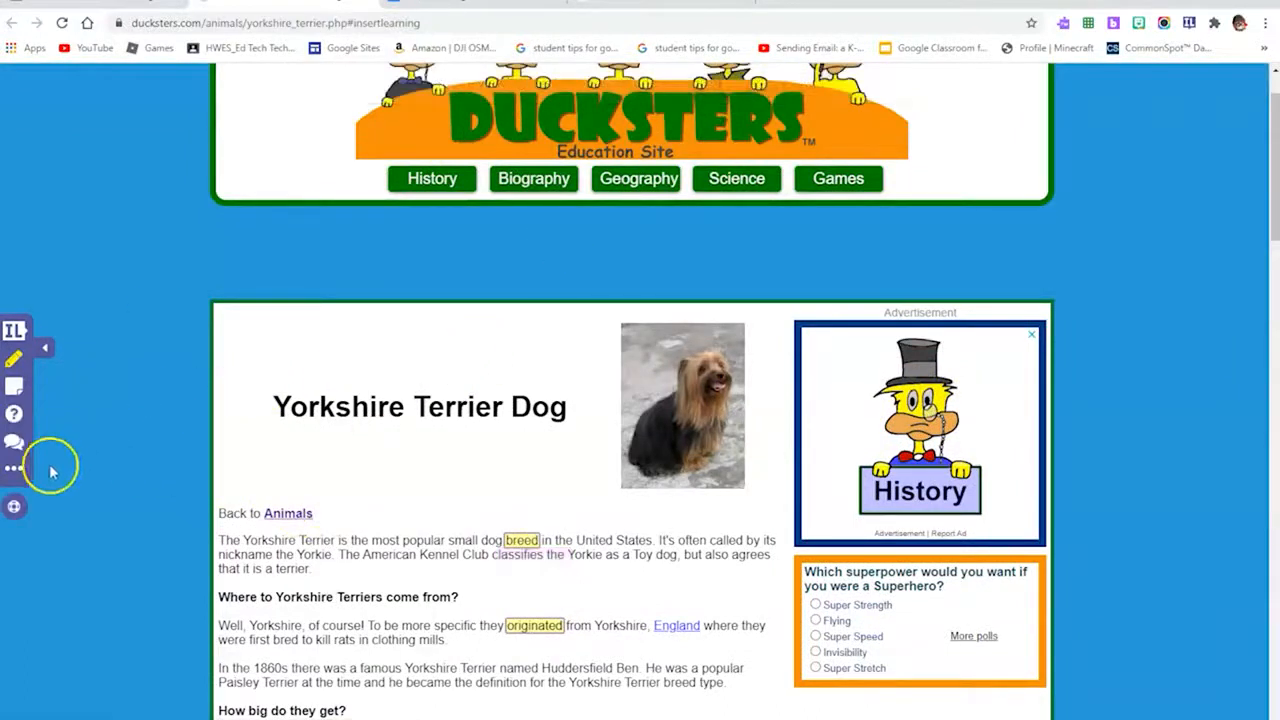
Step: Review the class selection and sharing options for assigning the lesson to students, and close them without assigning it
left_click(13, 469)
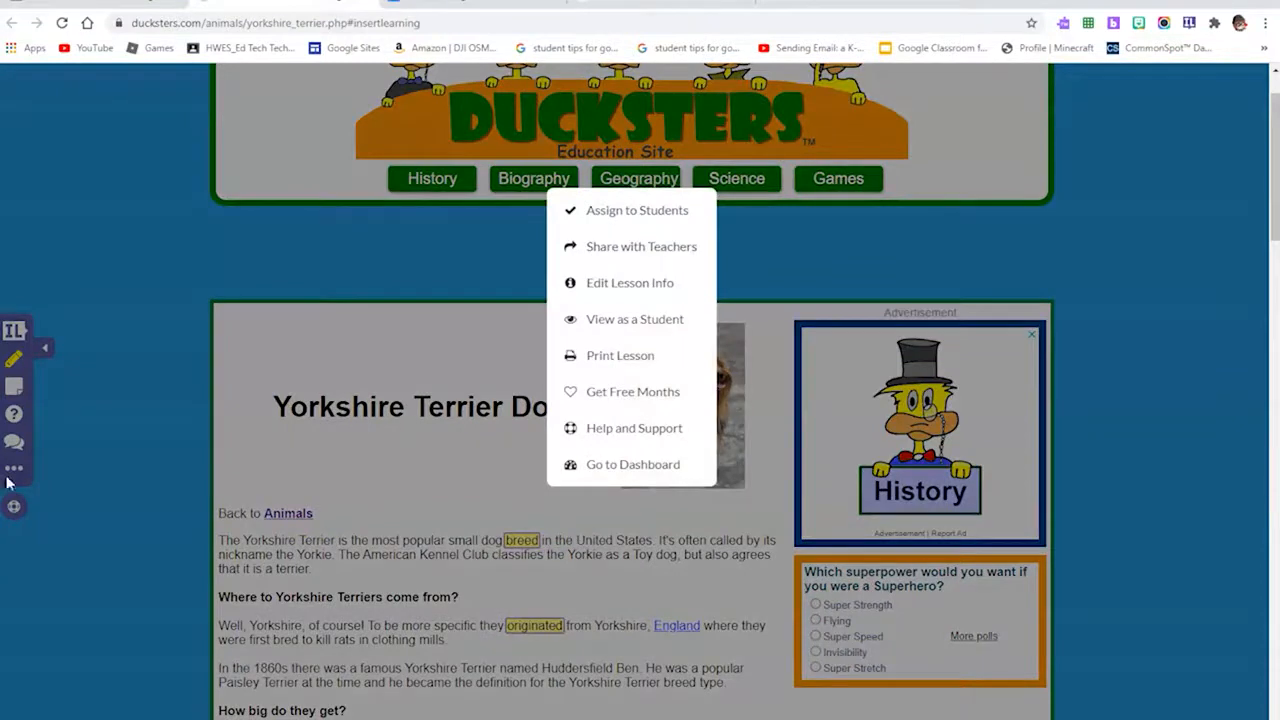
left_click(617, 213)
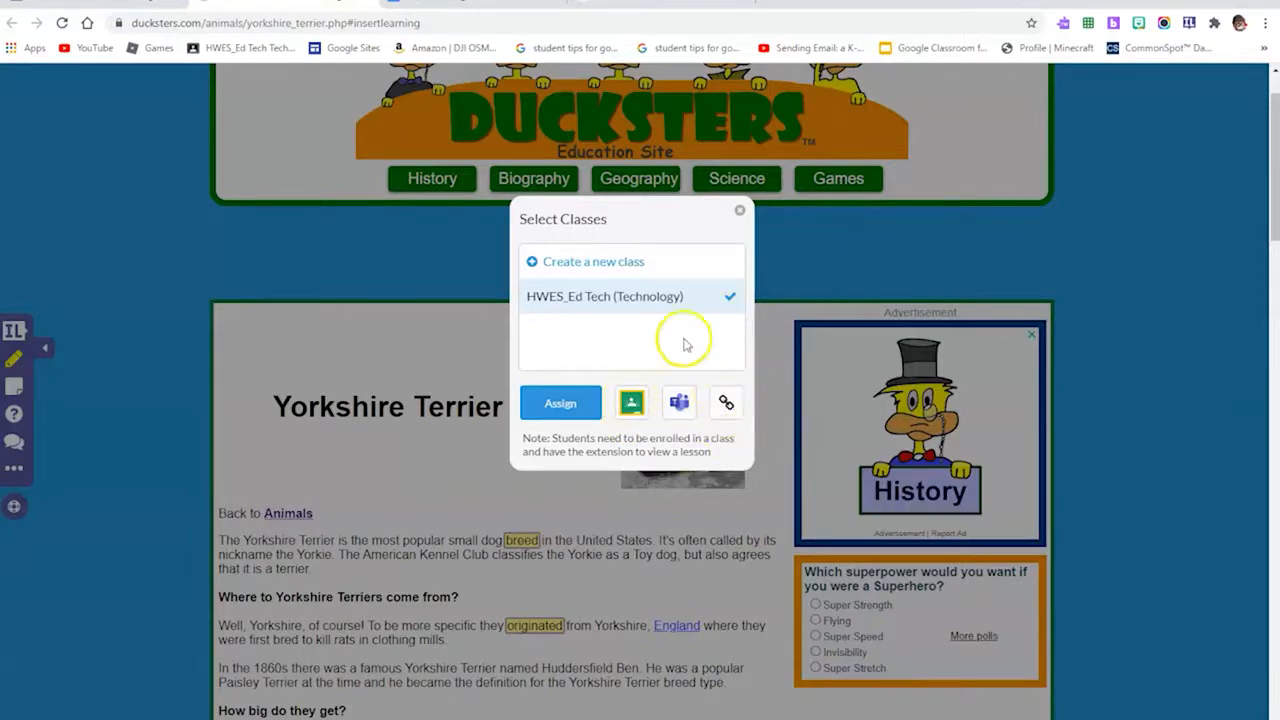
scroll(560, 350, "up", 1)
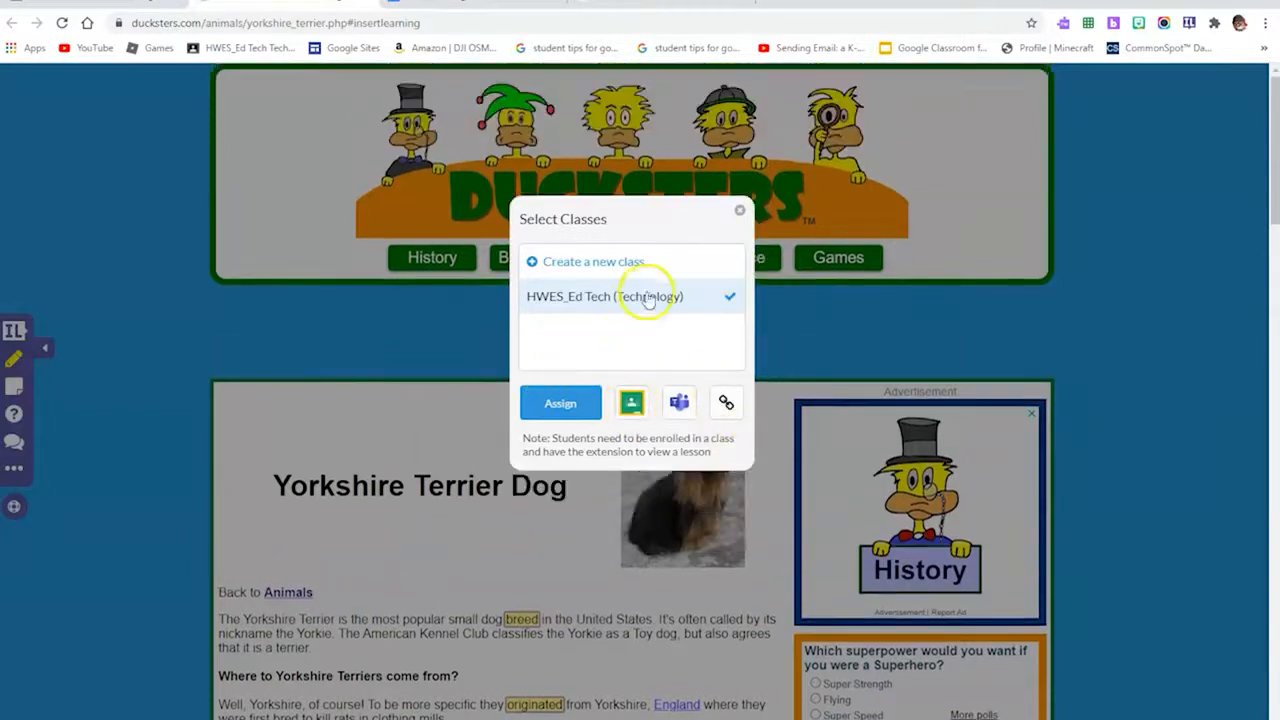
left_click(741, 216)
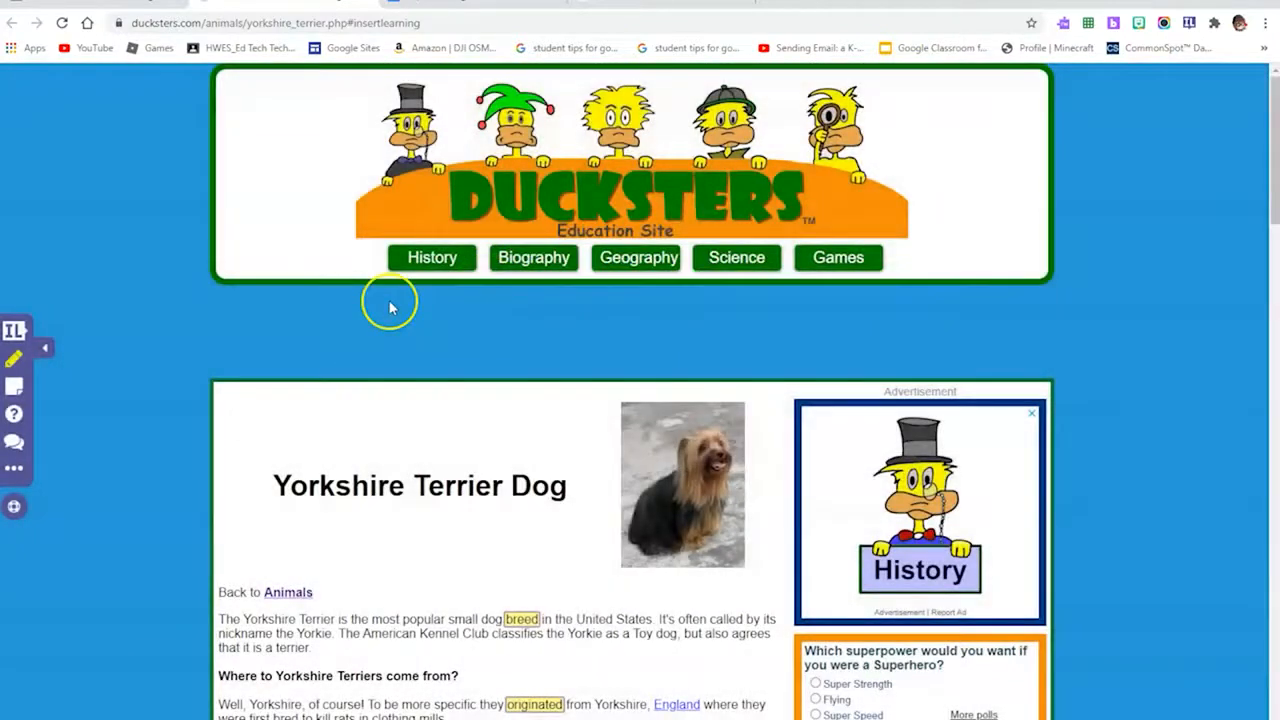
scroll(450, 480, "down", 2)
scroll(563, 543, "down", 8)
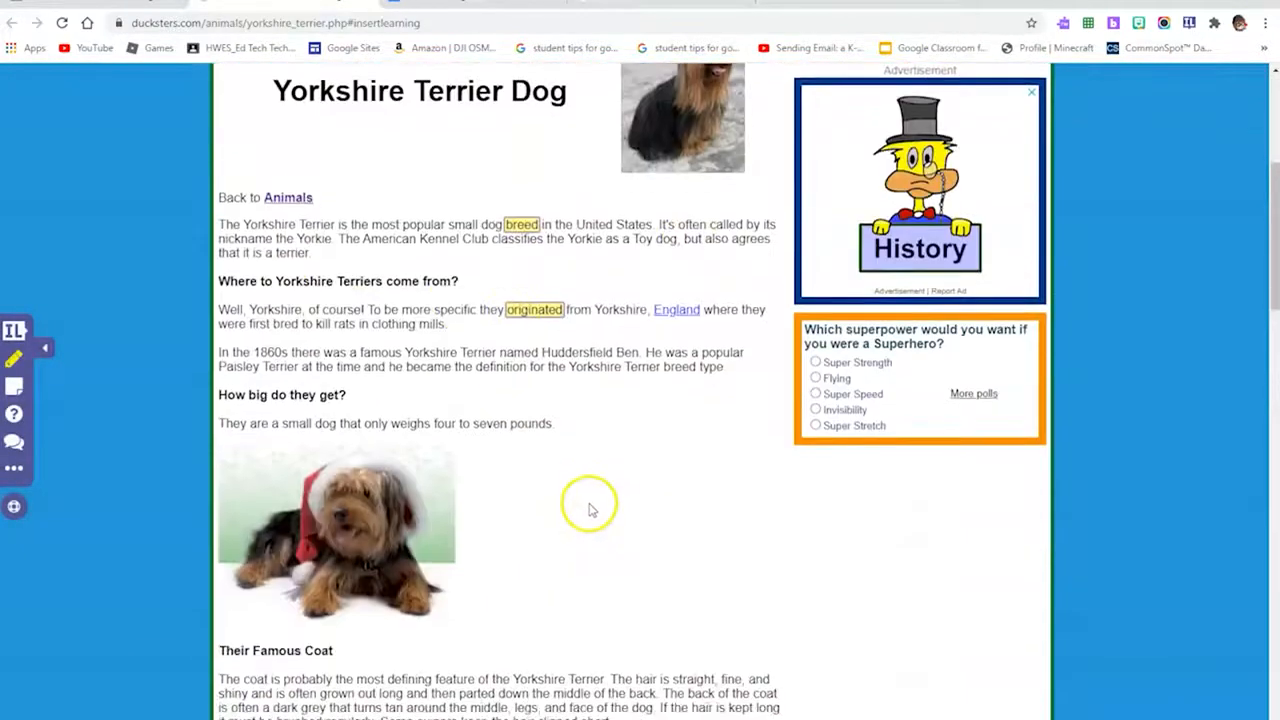
scroll(630, 520, "down", 2)
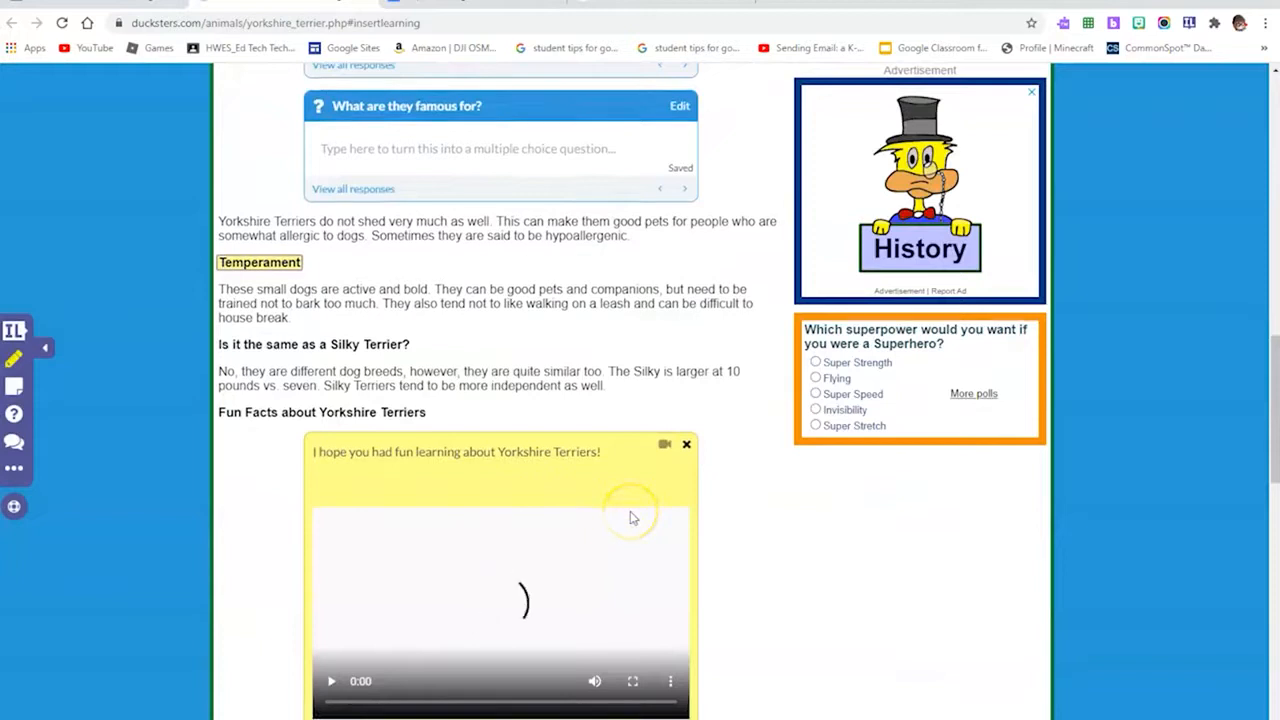
scroll(630, 518, "up", 10)
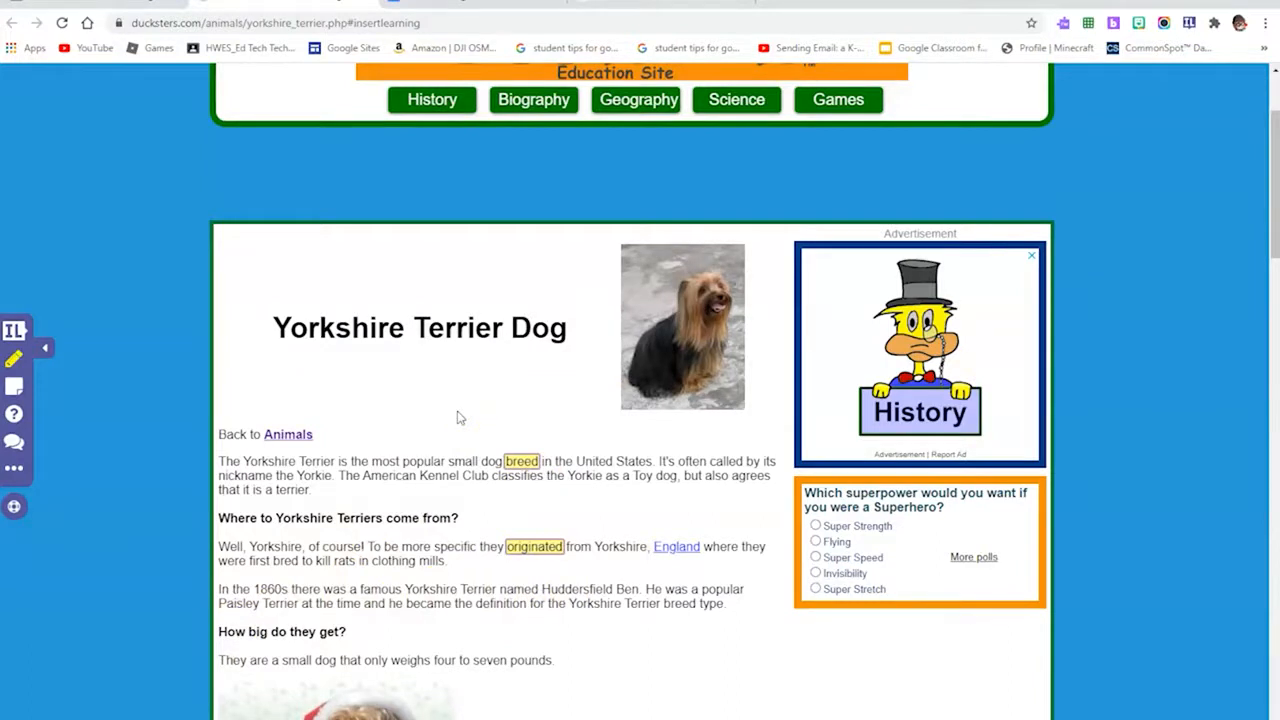
scroll(458, 417, "up", 2)
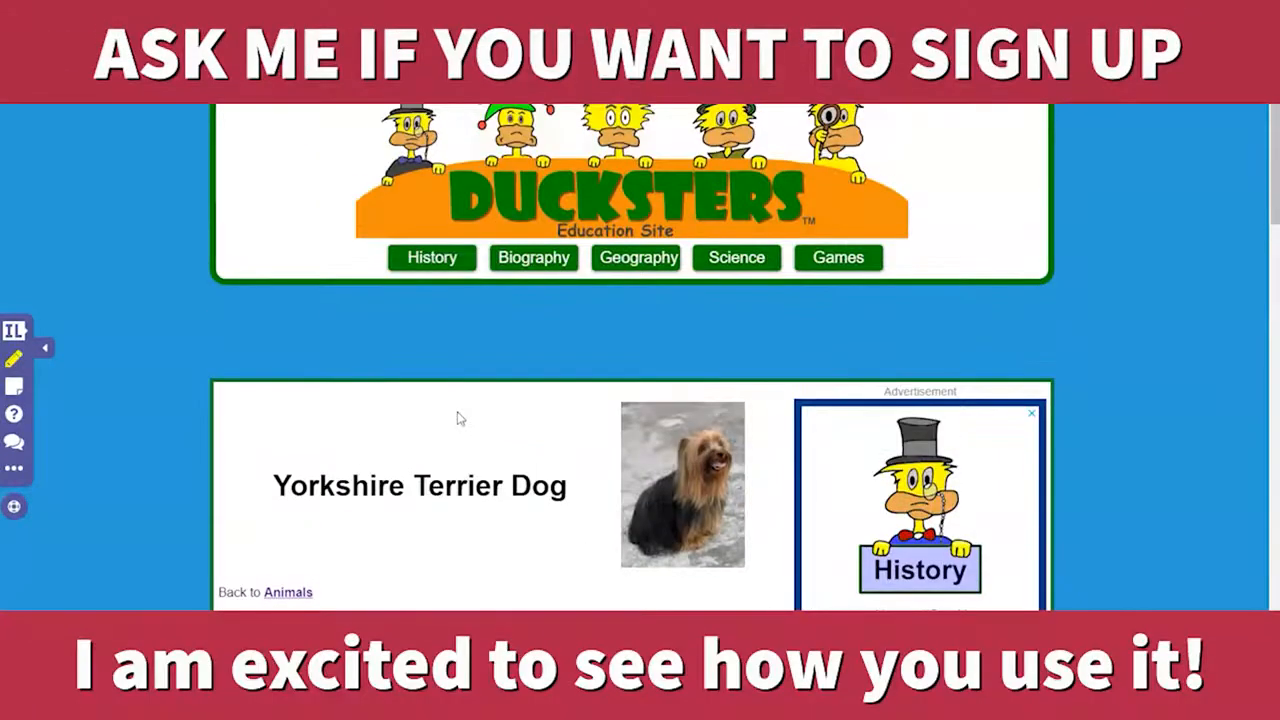